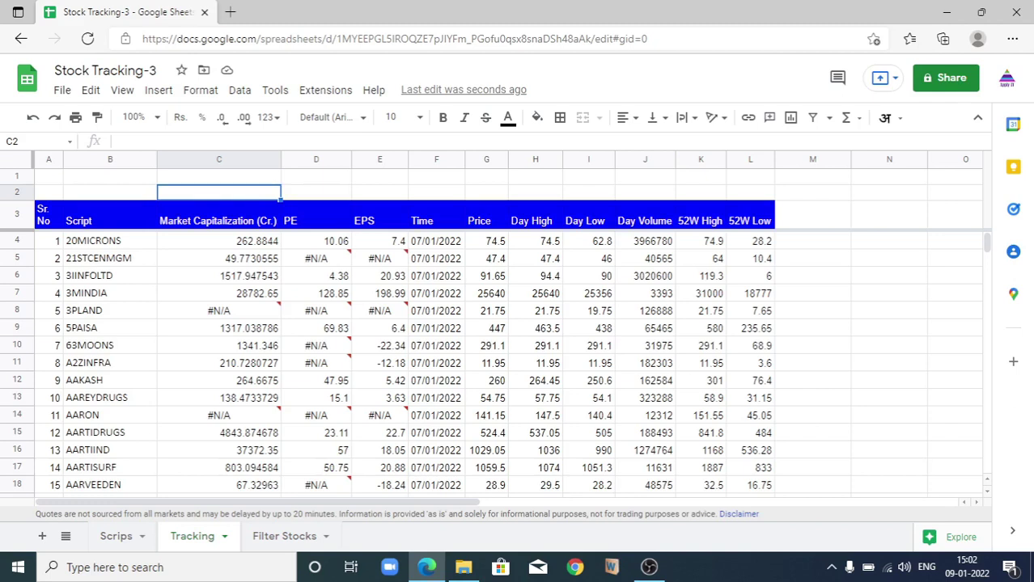
Check the extent of the Script column on the Tracking sheet, from its first entry to its last and back
left_click(110, 241)
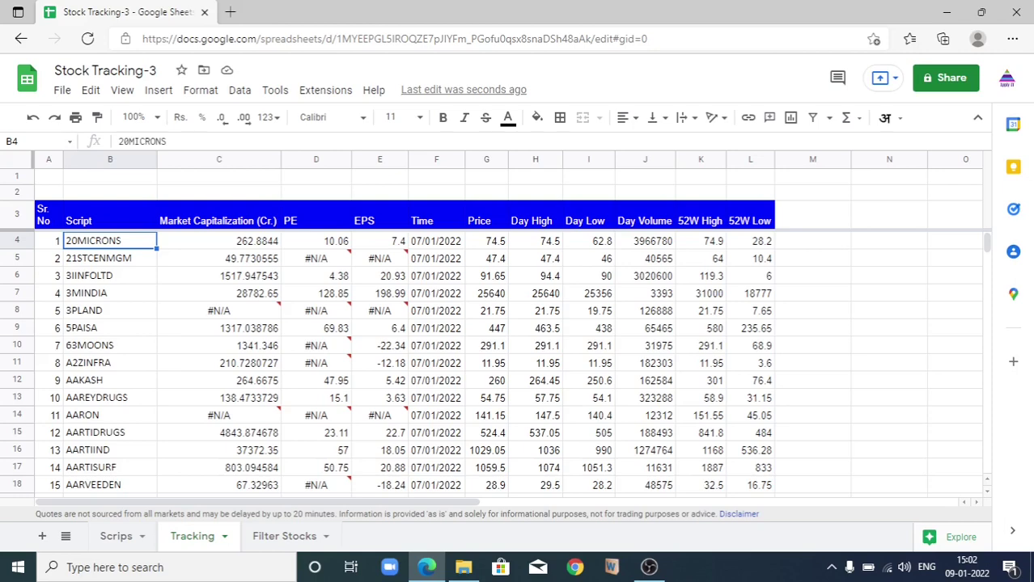
key("ctrl+Down")
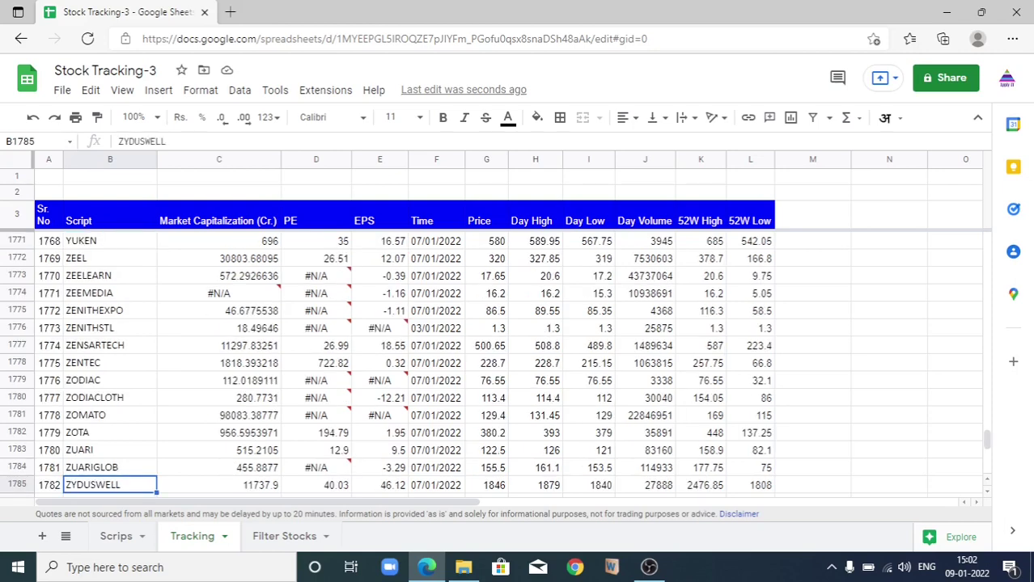
key("ctrl+Up")
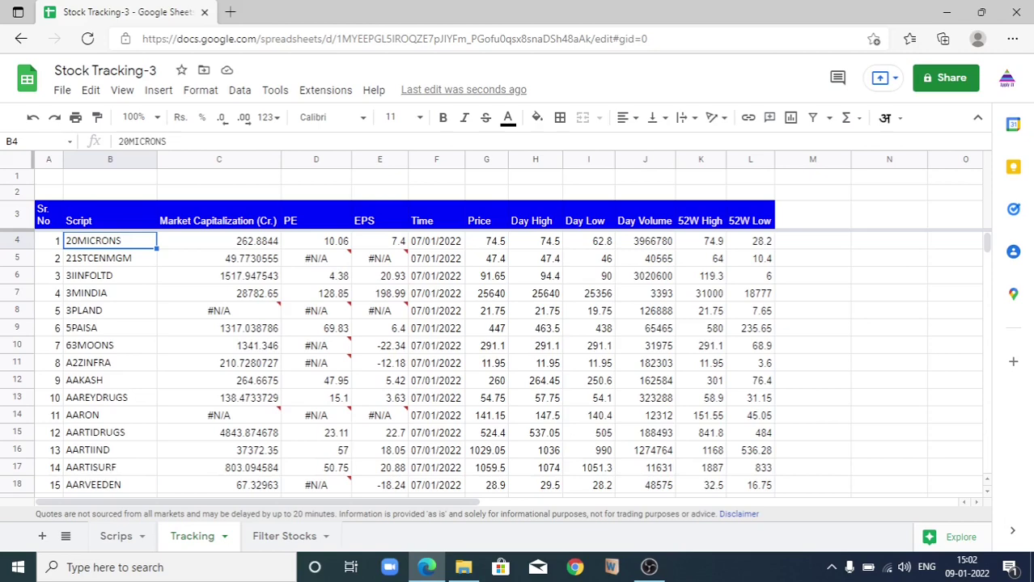
On the Filter Stocks sheet, set the lower market-cap limit in B1 to 100000
key("ctrl+shift+Page_Down")
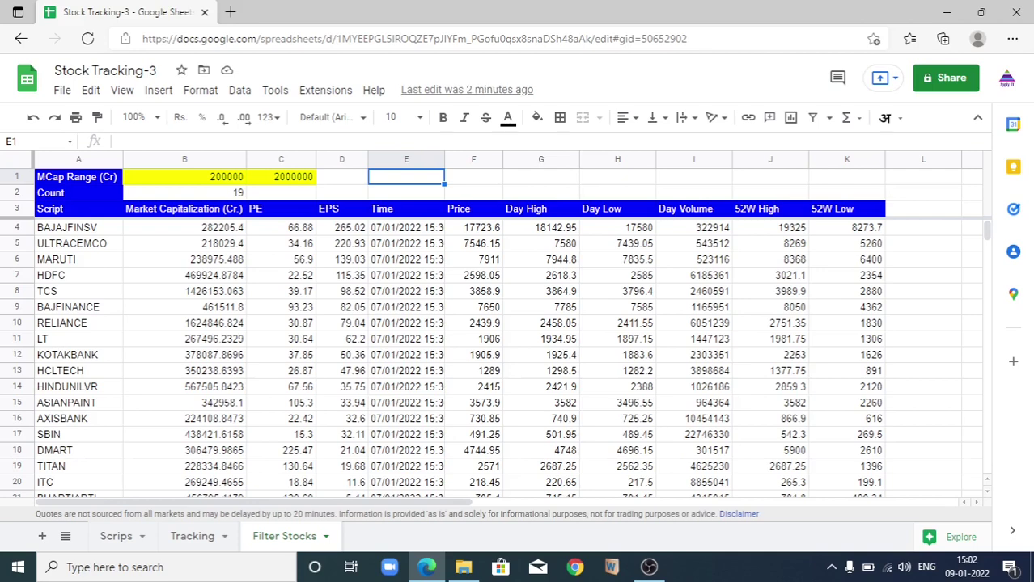
left_click(185, 178)
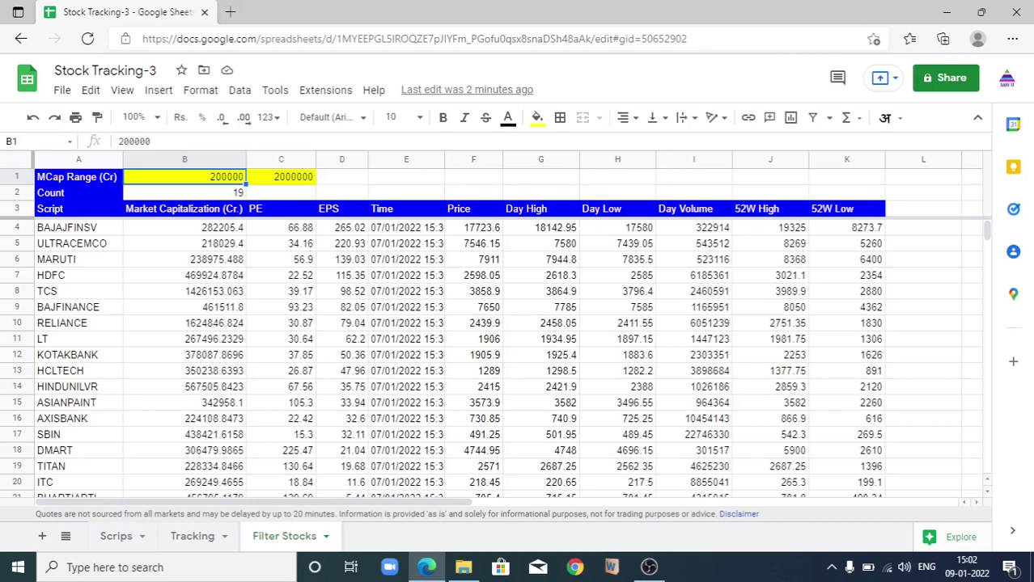
key("F2")
key("Left")
key("Left")
key("Left")
key("Left")
key("Left")
key("Left")
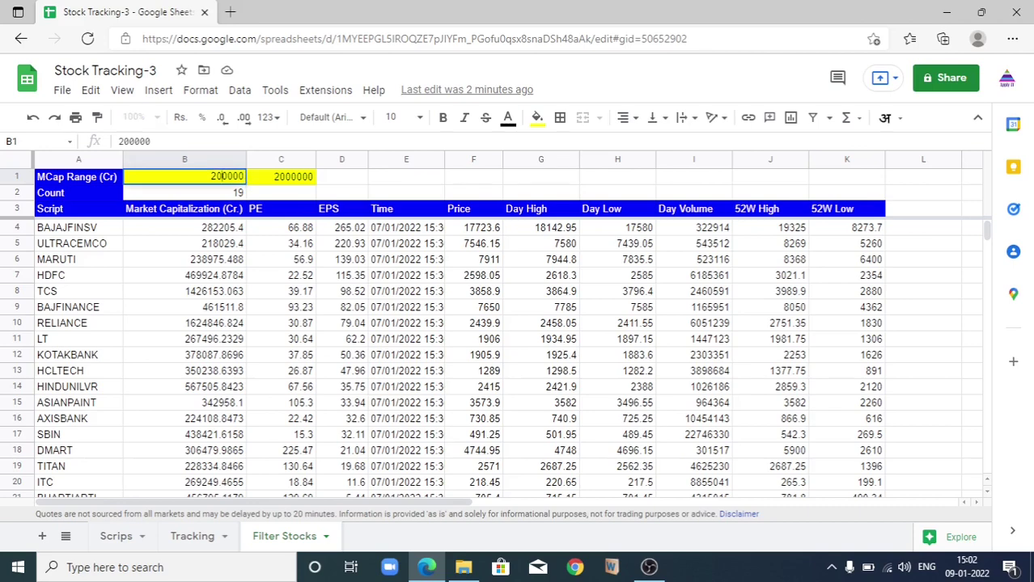
key("Delete")
type("1")
key("Tab")
Set the upper market-cap limit in C1 to 200000
key("F2")
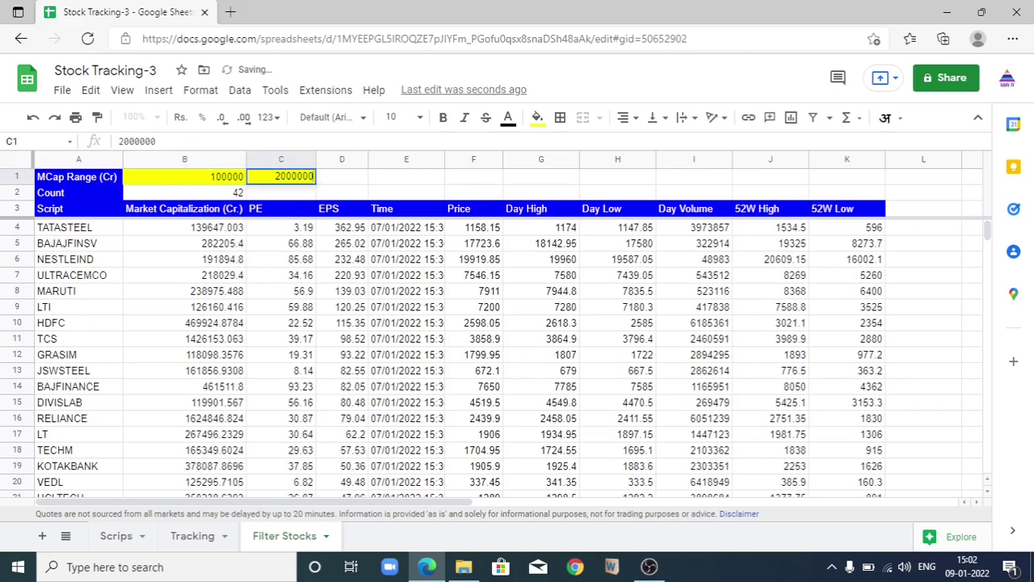
key("Left")
key("Left")
key("Left")
key("Left")
key("Delete")
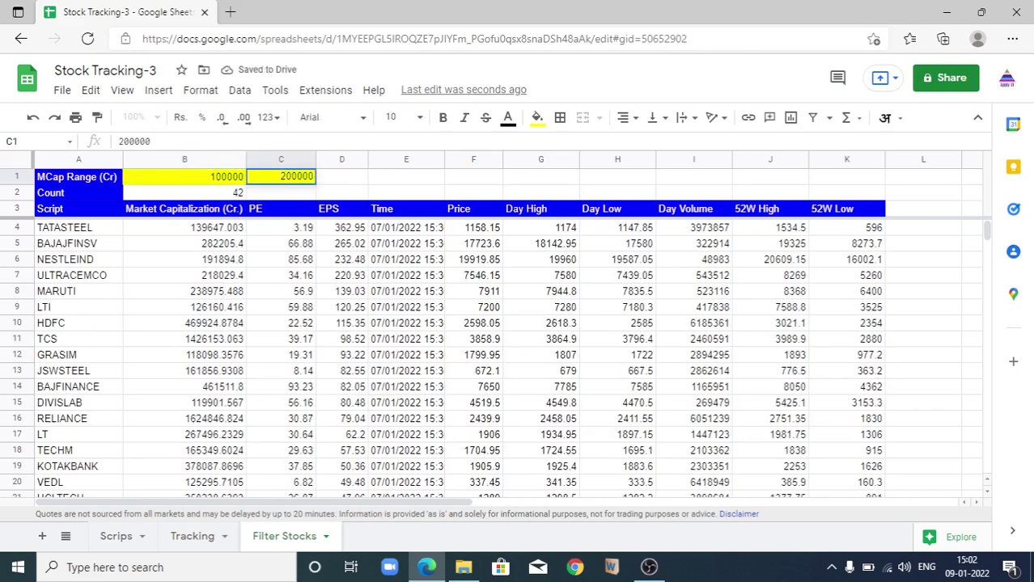
key("Return")
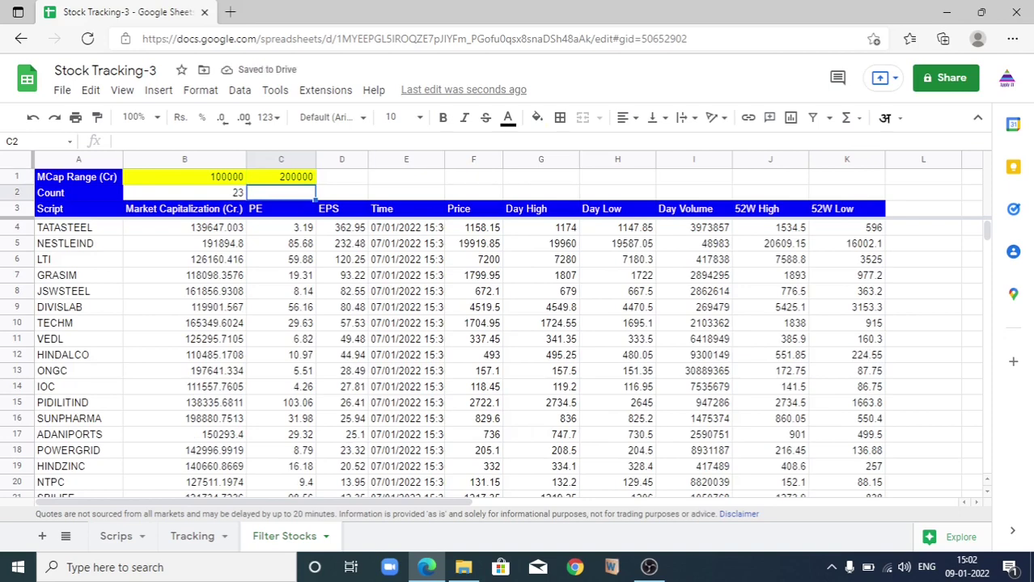
Examine the count formula in B2 and go through the EPS column of the filtered stocks to its end and back
left_click(184, 192)
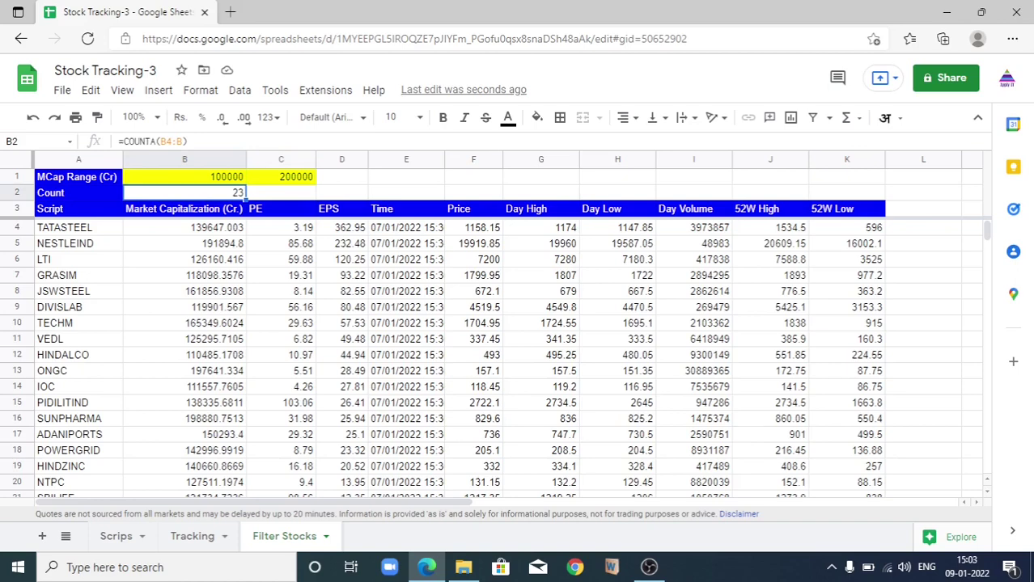
left_click(342, 227)
key("Down")
key("Down")
key("Down")
key("Down")
key("Down")
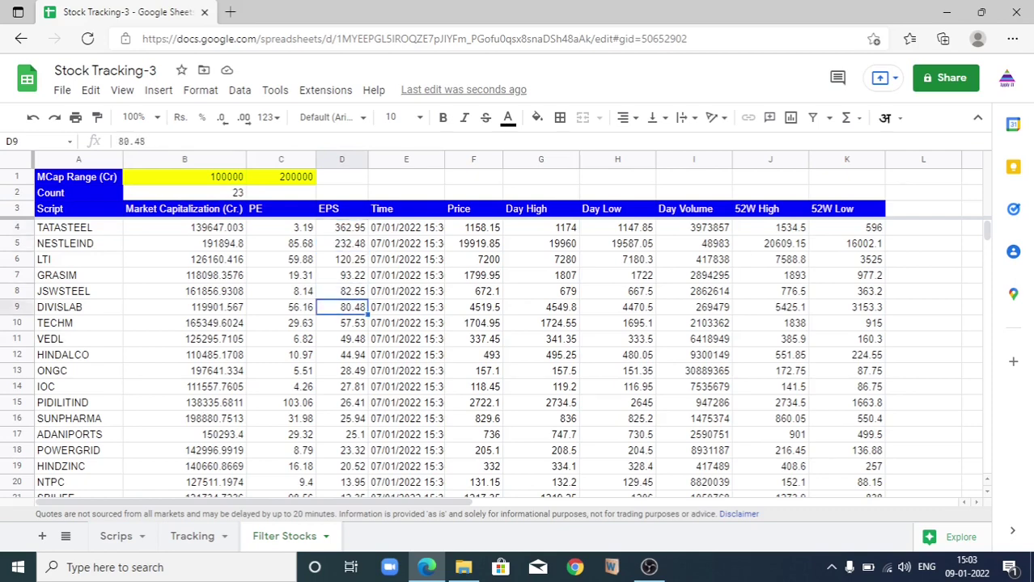
key("Down")
key("Down")
key("Down")
key("Down")
key("Down")
key("Down")
key("Down")
key("Down")
key("Down")
key("Down")
key("Down")
key("Down")
key("Down")
key("Down")
key("Down")
key("Down")
key("Down")
key("Down")
key("Down")
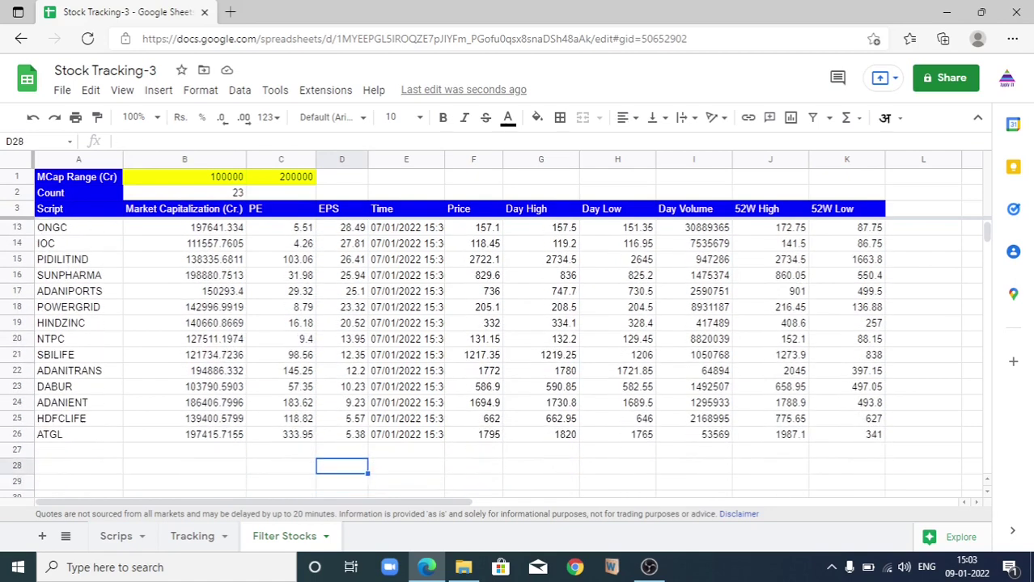
key("Up")
key("Up")
key("Up")
key("Up")
key("Up")
key("Up")
key("Up")
key("Up")
key("Up")
key("Up")
key("Up")
key("Up")
key("Up")
key("Up")
key("Up")
key("Up")
key("Up")
key("Up")
key("Up")
key("Up")
key("Down")
key("Down")
key("Down")
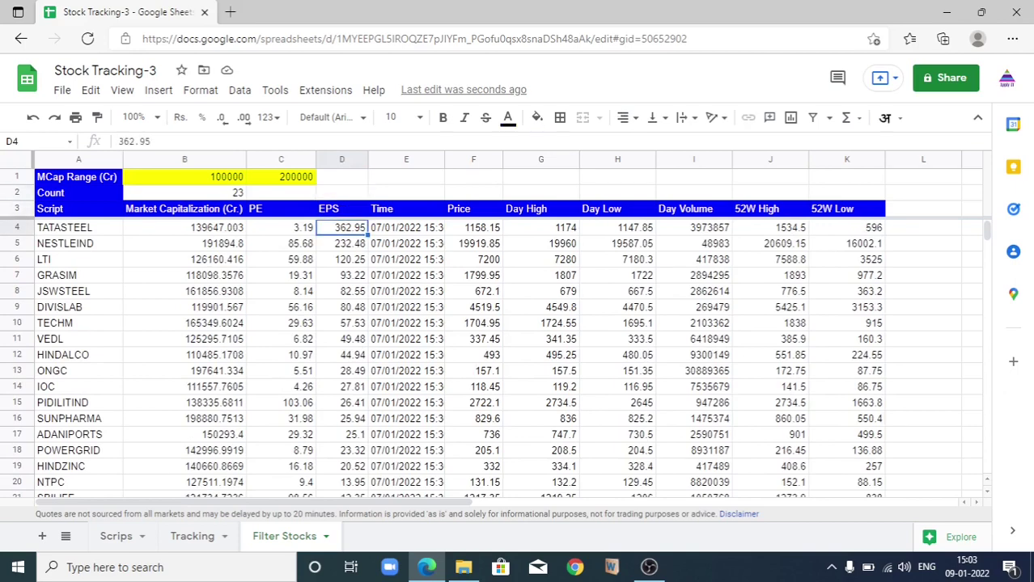
key("Up")
key("Up")
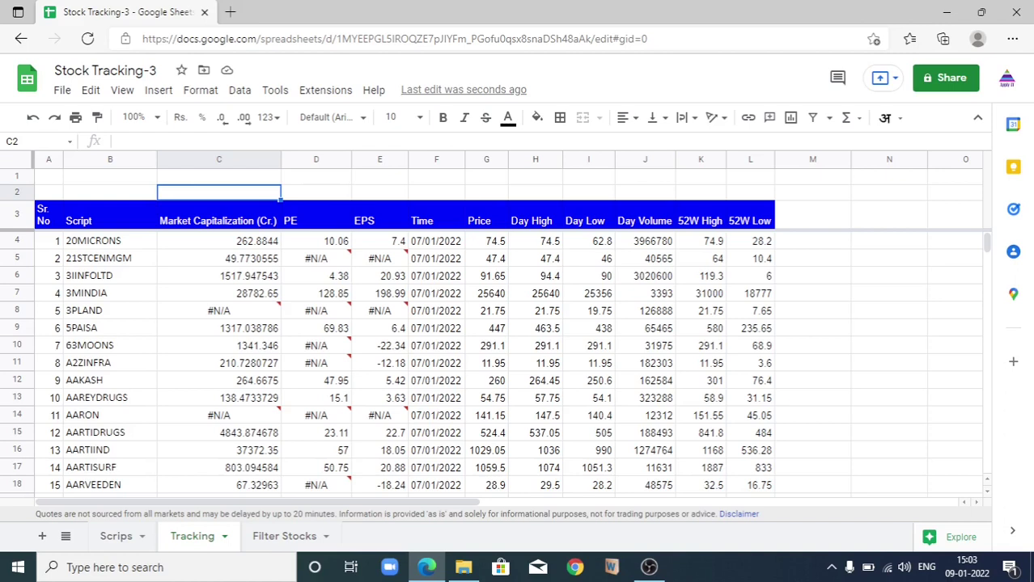
On the Tracking sheet, inspect the GOOGLEFINANCE formulas for market capitalization, PE and EPS in row 4
left_click(219, 240)
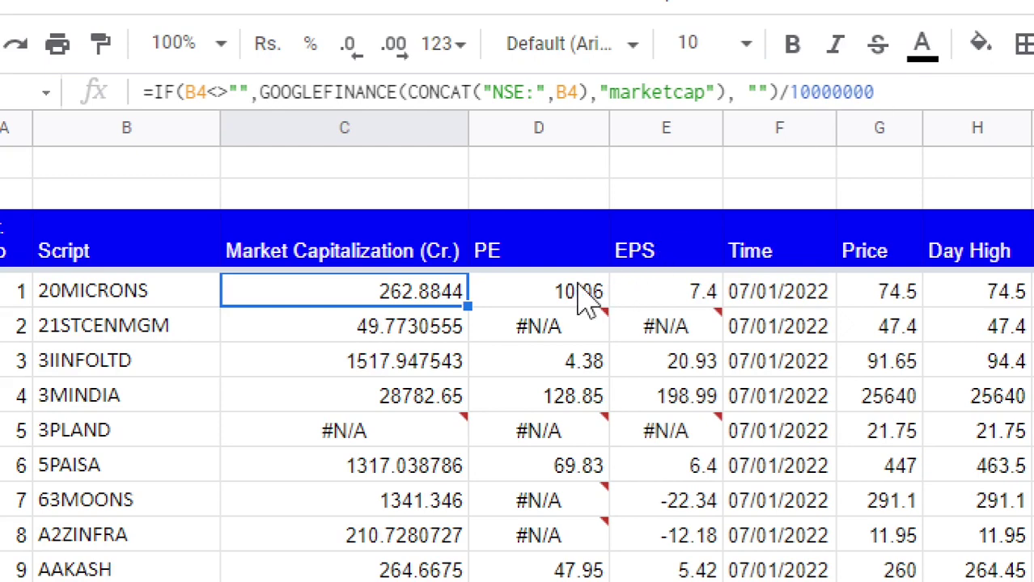
left_click(539, 304)
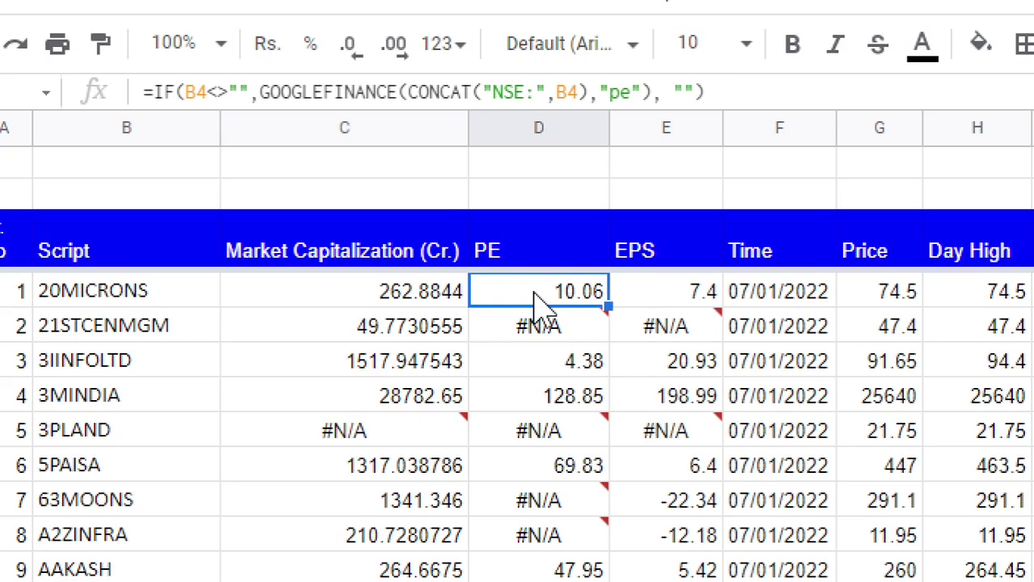
left_click(653, 306)
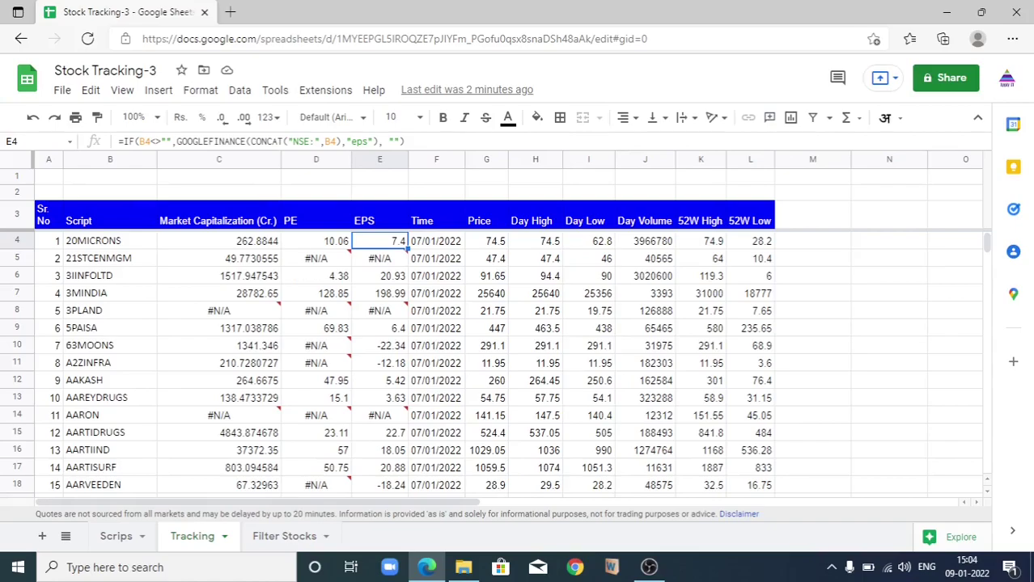
Read the error note on the PE cell of A2ZINFRA and scan the tracking list for other #N/A entries
mouse_move(316, 363)
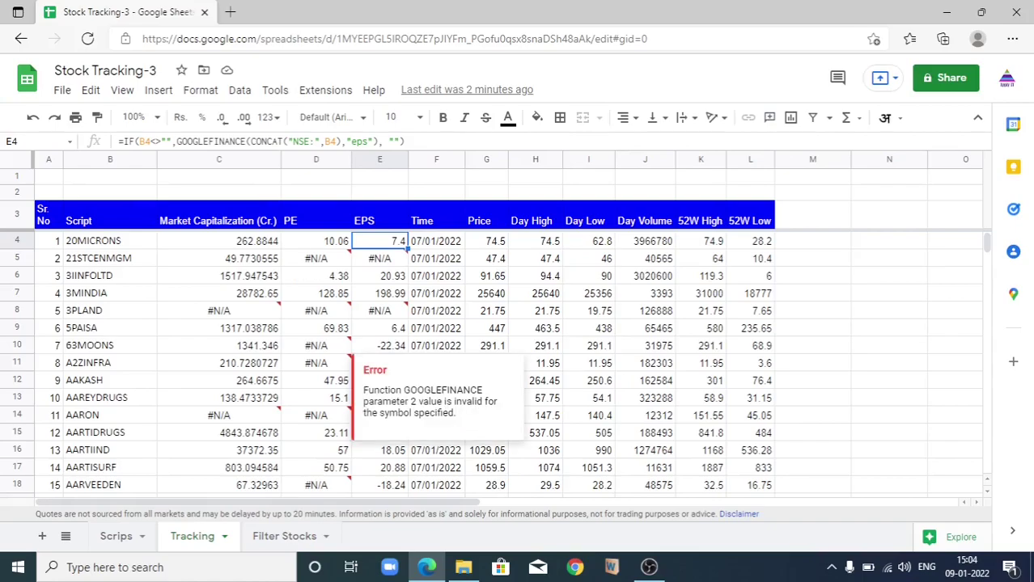
scroll(510, 356, "down", 20)
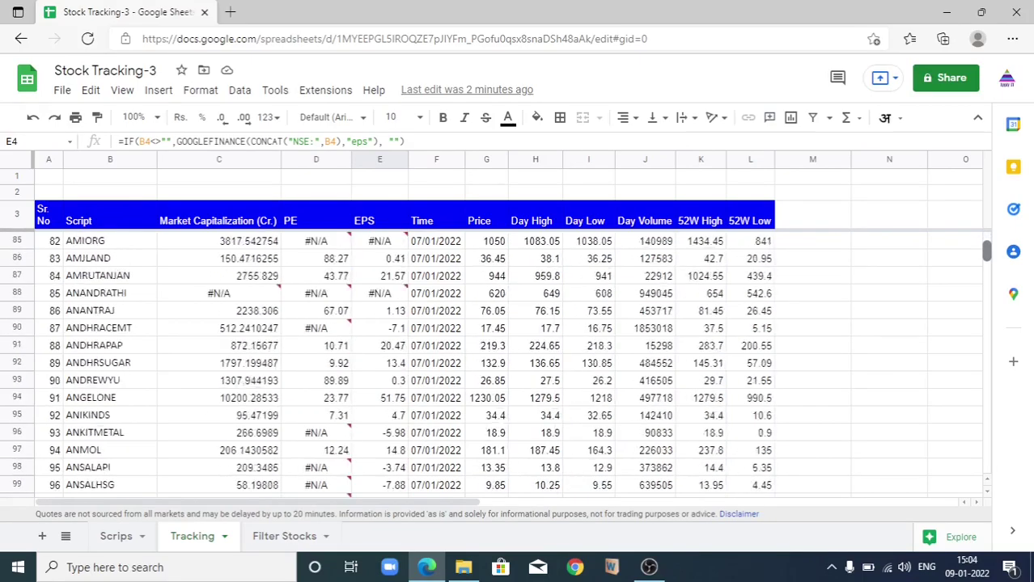
scroll(510, 356, "down", 20)
scroll(510, 356, "up", 20)
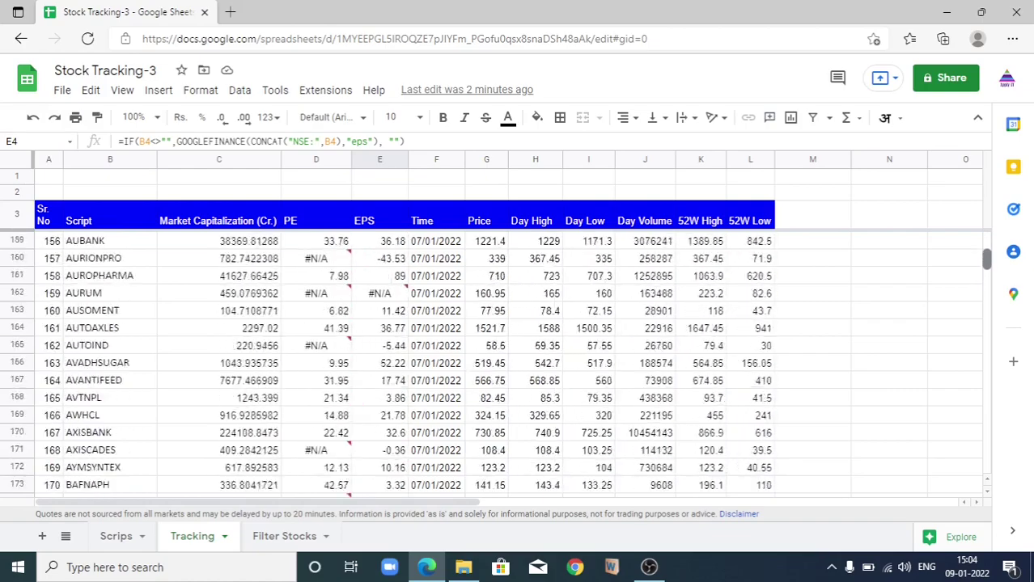
scroll(510, 356, "up", 20)
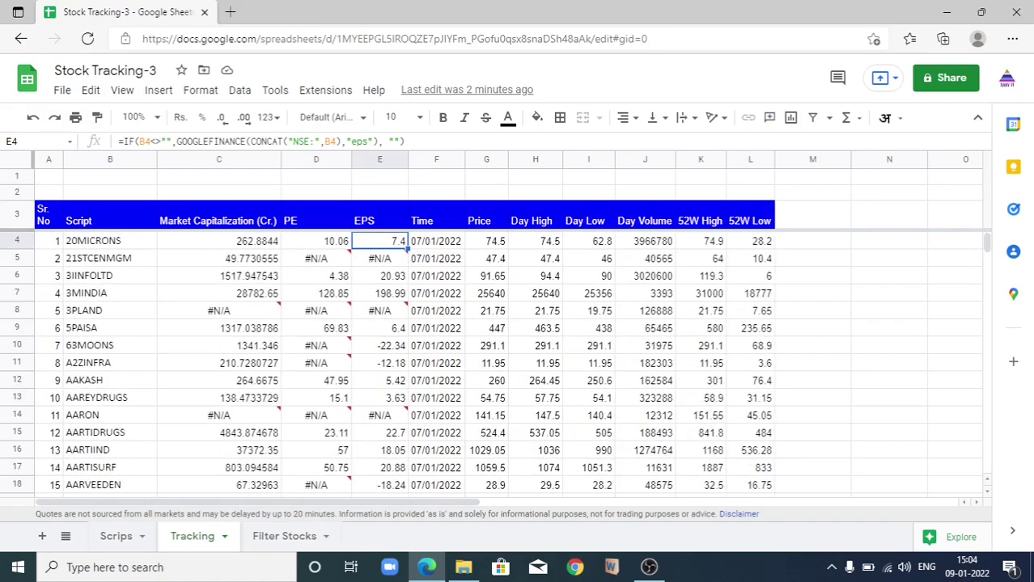
On the Scrips sheet, select all stock symbols from A2 down to the last entry in the SYMBOL column
left_click(118, 536)
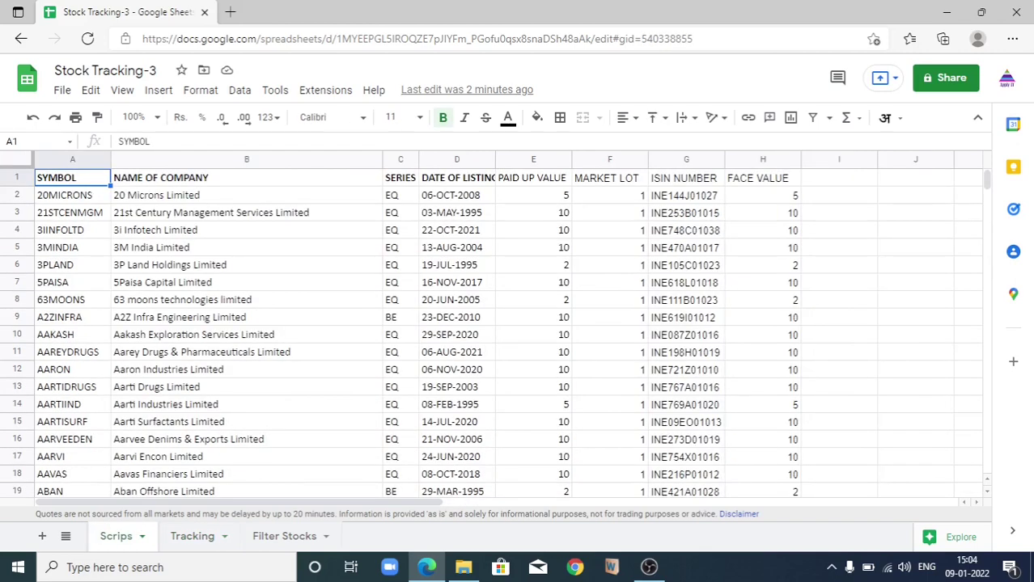
left_click(72, 195)
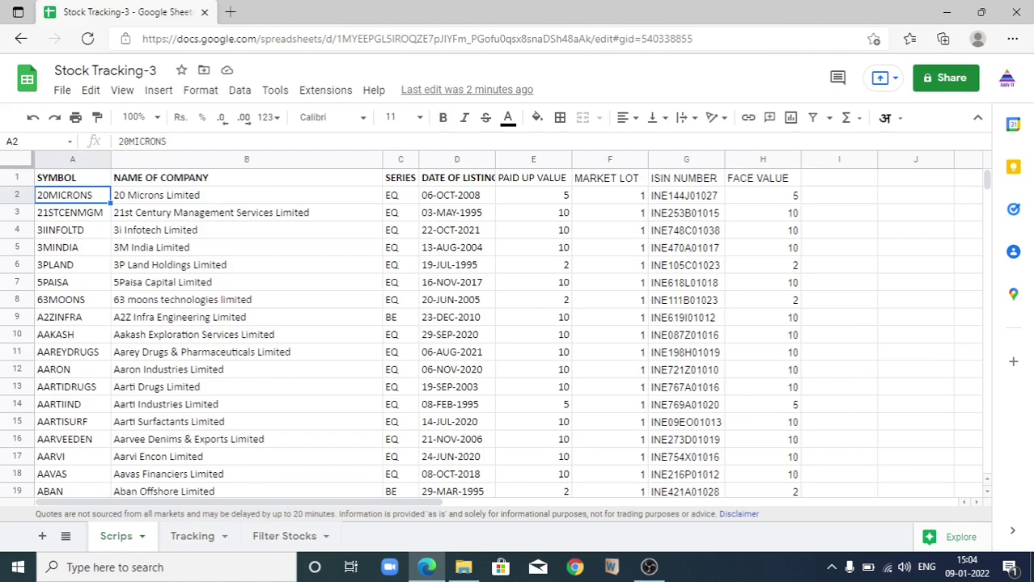
key("ctrl+shift+Down")
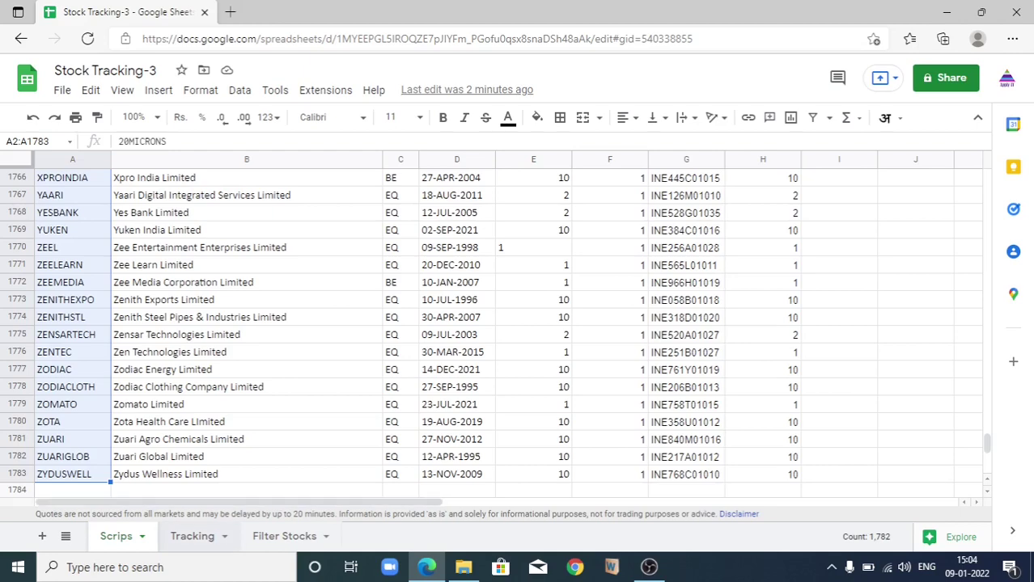
Go through the Script column on the Tracking sheet from B4 to its last symbol and return to the top
left_click(193, 537)
left_click(110, 241)
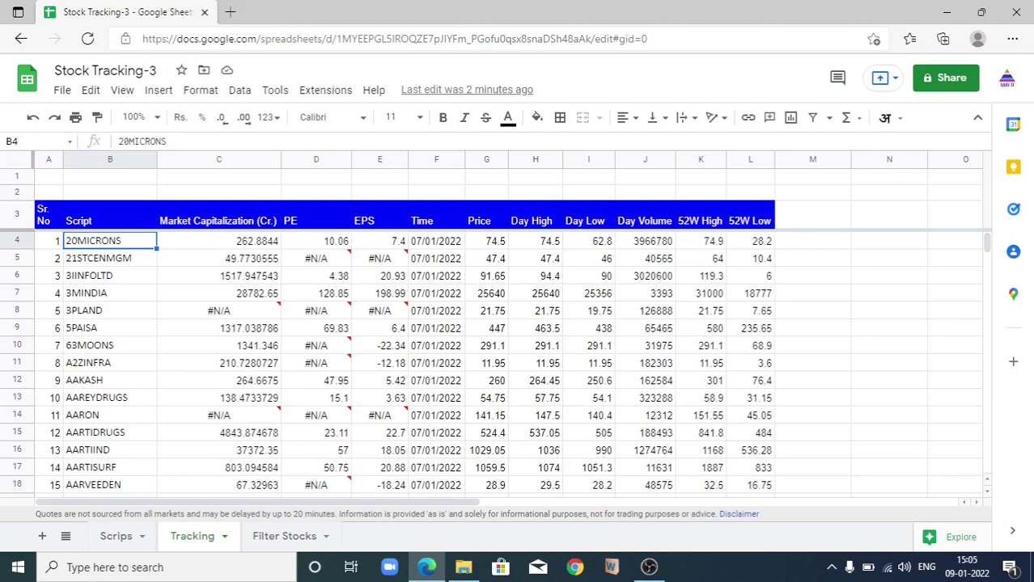
key("ctrl+Down")
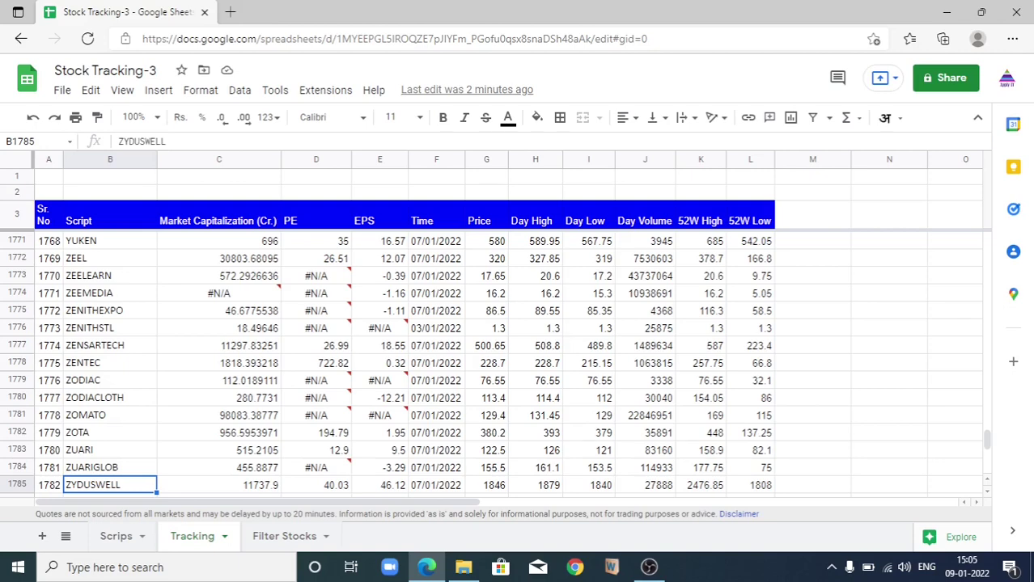
key("ctrl+Up")
key("Down")
key("Down")
key("Down")
key("Down")
key("Up")
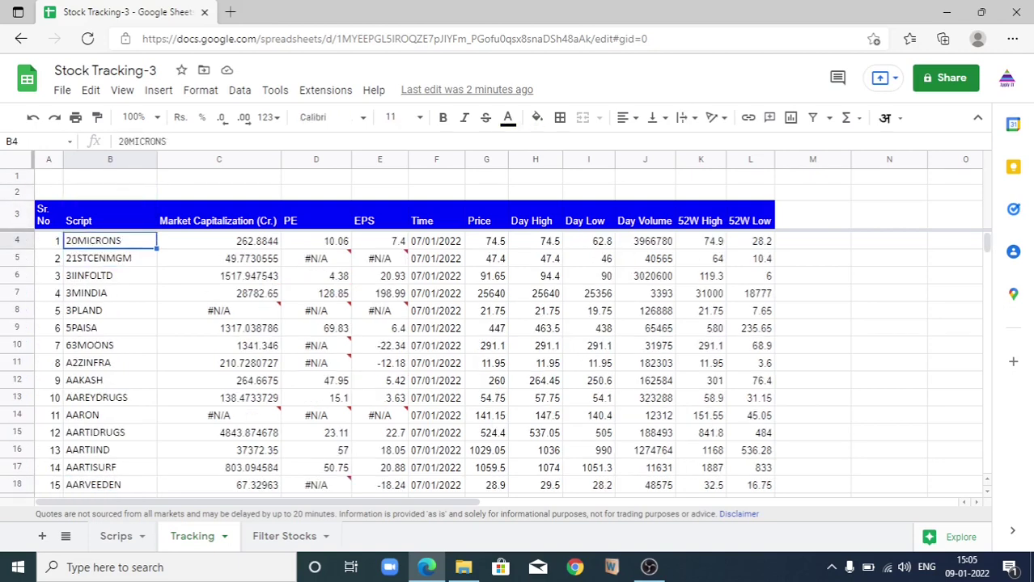
left_click(110, 192)
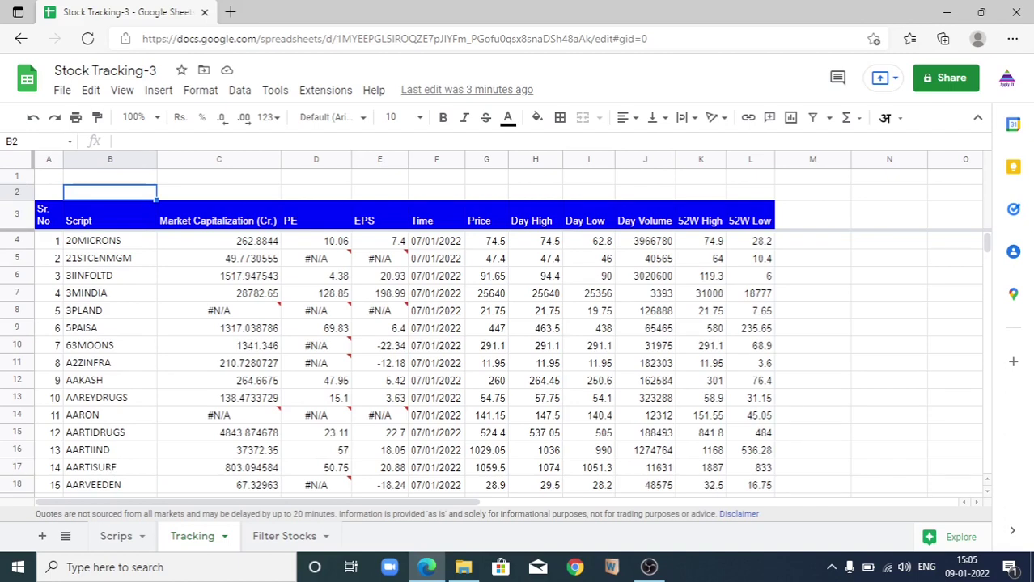
Examine the EPS column of the tracking list from E10 down to E59 for negative values and errors
left_click(379, 345)
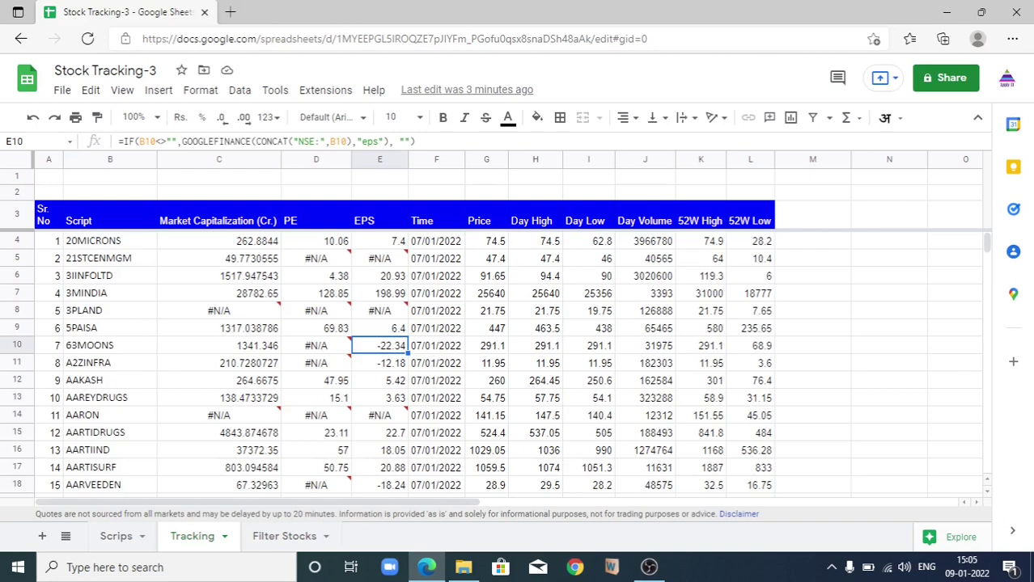
key("Down")
key("Down")
key("Down")
key("Down")
key("Down")
key("Down")
key("Down")
key("Down")
key("Down")
key("Down")
key("Down")
key("Down")
key("Down")
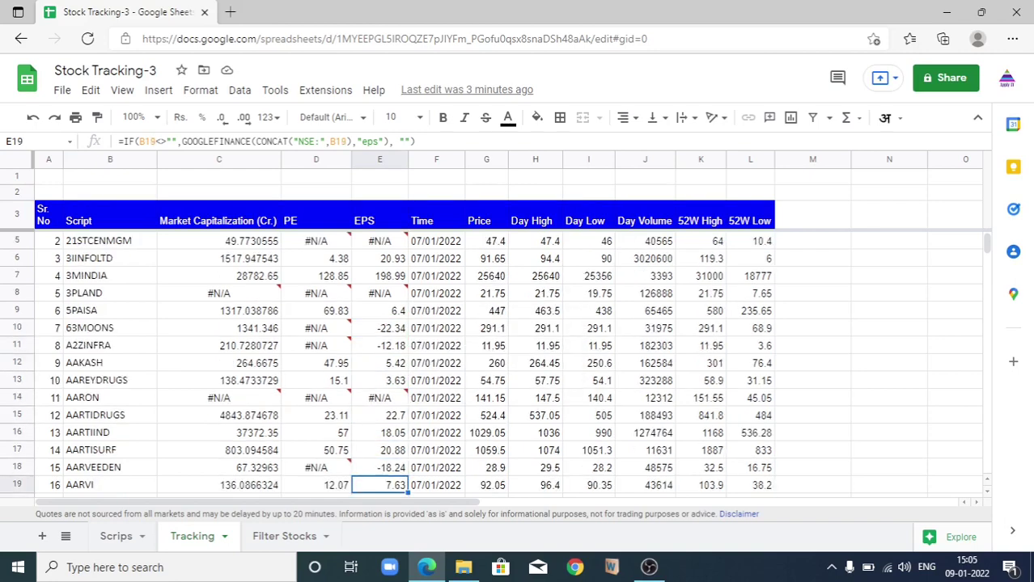
key("Down")
key("Down")
key("Down")
key("Down")
key("Down")
key("Down")
key("Down")
key("Down")
key("Down")
key("Down")
key("Down")
key("Down")
key("Down")
key("Down")
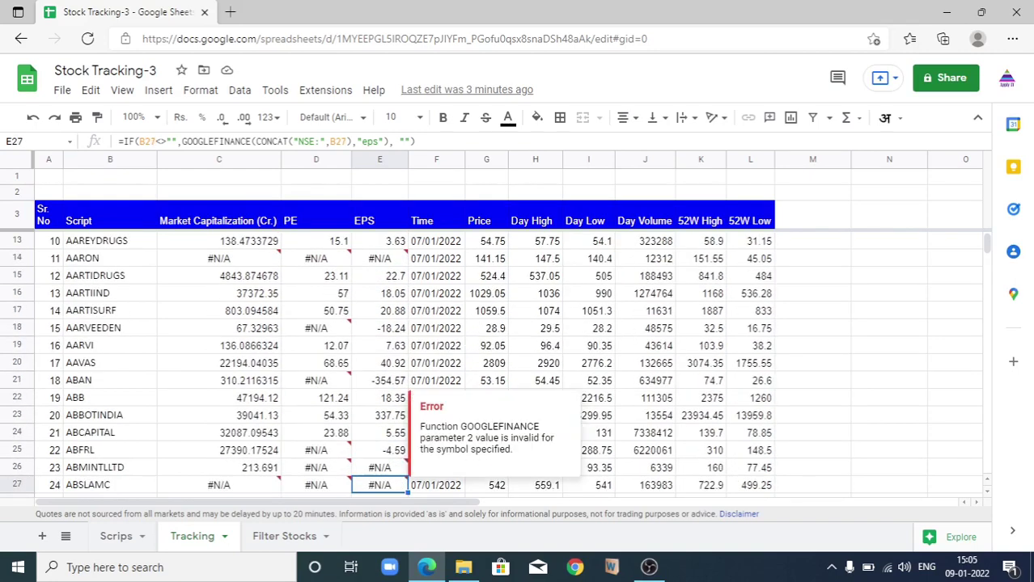
key("Down")
key("Down")
key("Down")
key("Down")
key("Down")
key("Down")
key("Down")
key("Down")
key("Down")
key("Down")
key("Down")
key("Down")
key("Down")
key("Down")
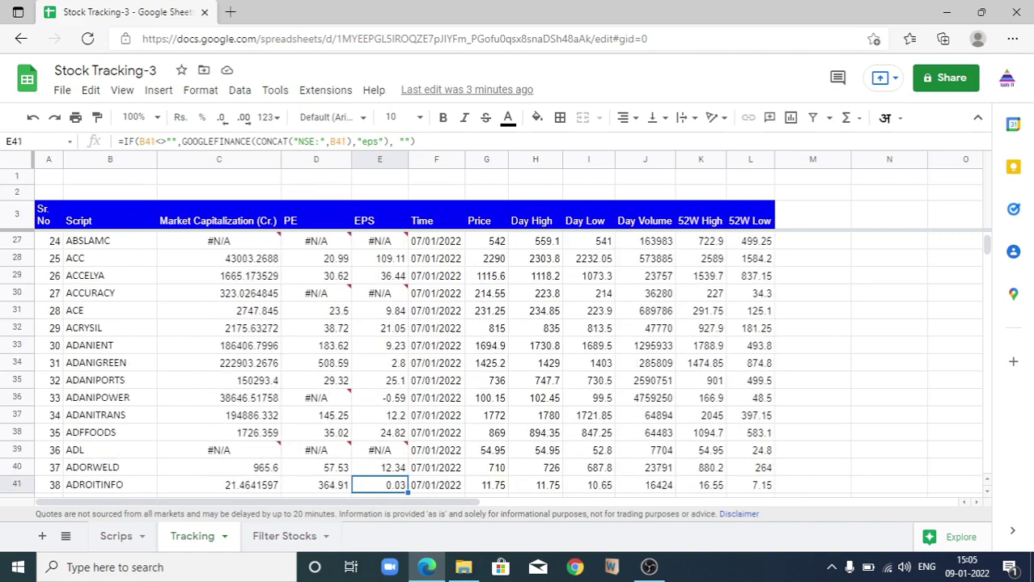
key("Down")
key("Down")
key("Down")
key("Down")
key("Down")
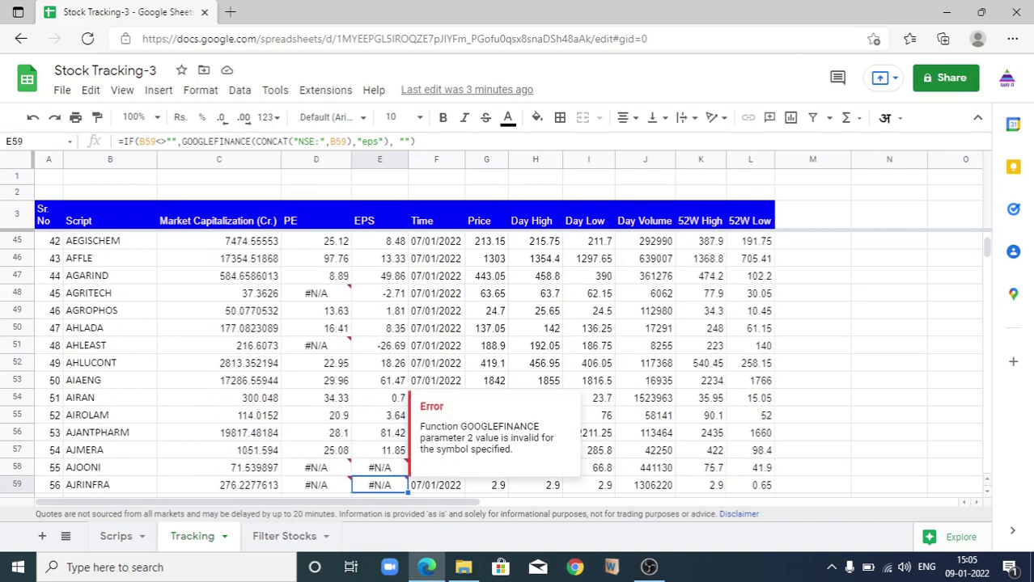
Return to the top of the tracking list and go back to the Filter Stocks sheet
key("ctrl+Home")
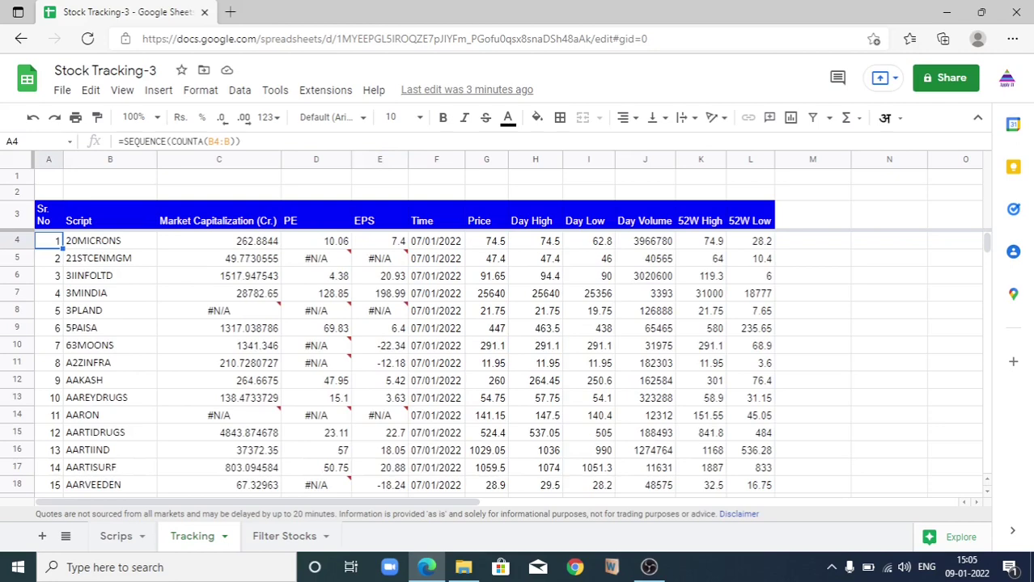
key("ctrl+shift+Page_Down")
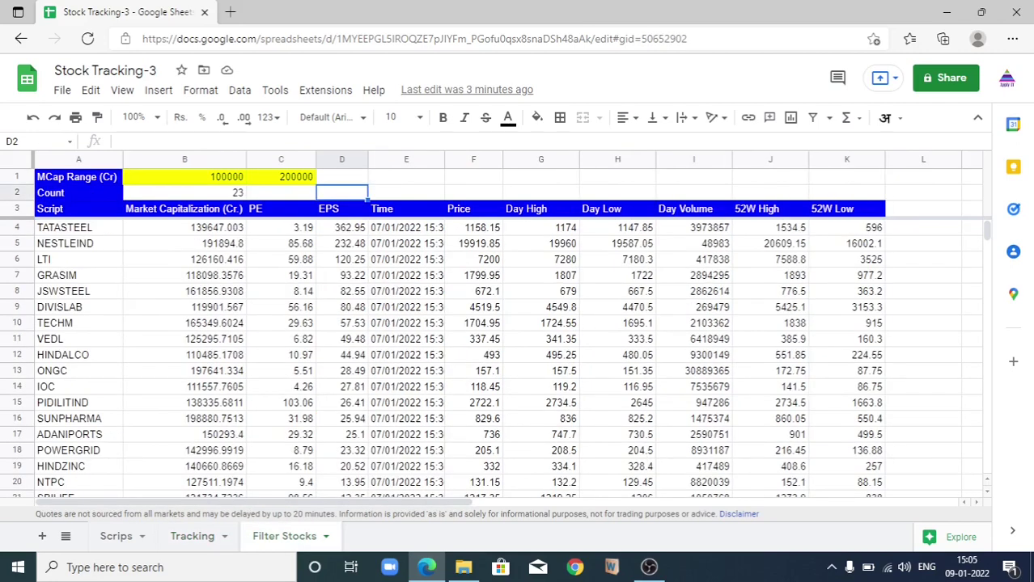
Set the lower limit of the market-capitalization range in B1 of the Filter Stocks sheet to 900
key("Up")
key("Left")
key("Left")
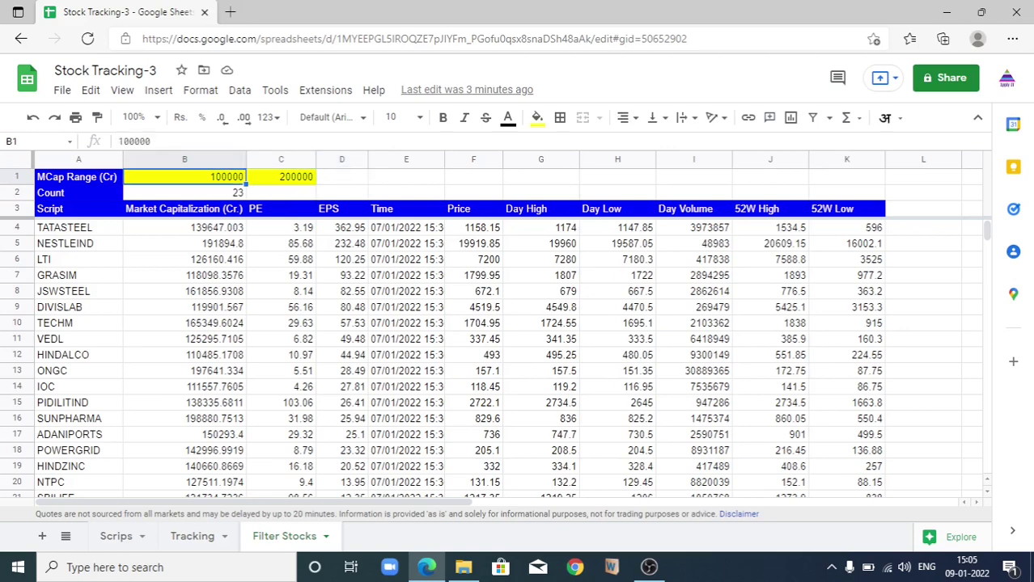
key("F2")
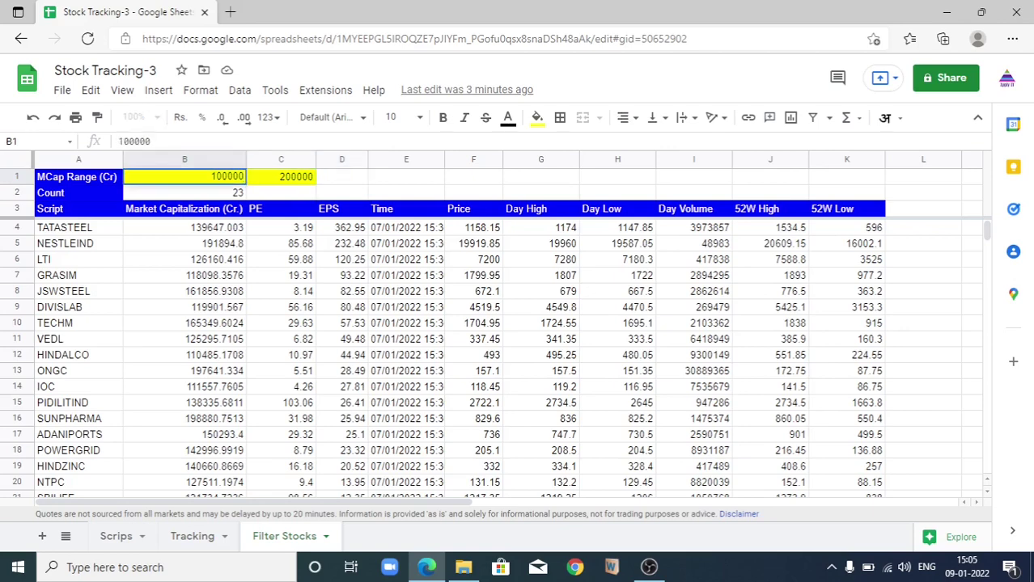
key("shift+Left")
key("shift+Left")
key("shift+Left")
key("shift+Left")
key("shift+Left")
key("shift+Left")
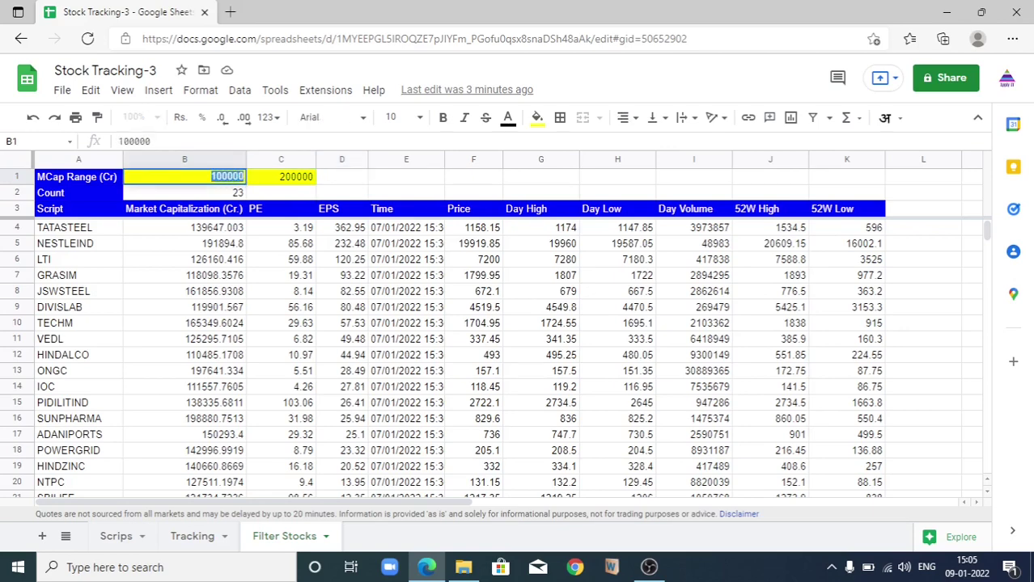
type("900")
Set the upper limit of the market-capitalization range in C1 to 1000
left_click(281, 176)
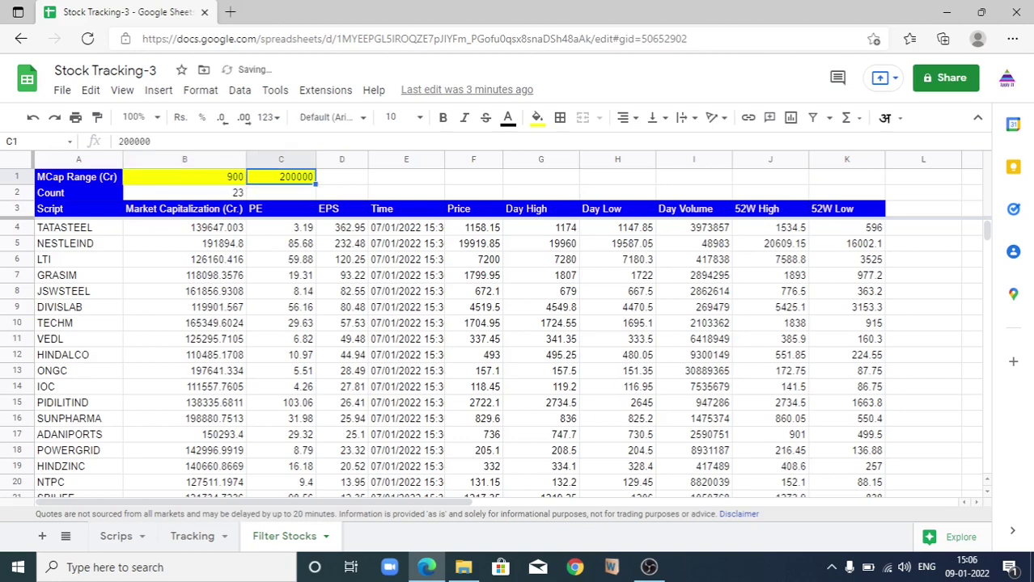
key("Return")
key("BackSpace")
key("BackSpace")
key("BackSpace")
key("BackSpace")
key("BackSpace")
key("BackSpace")
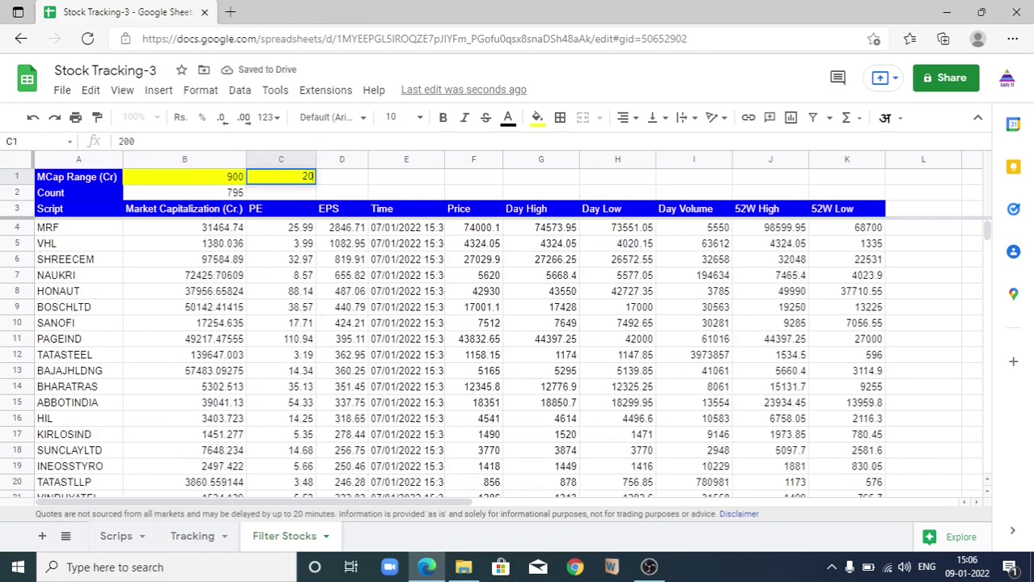
type("1000")
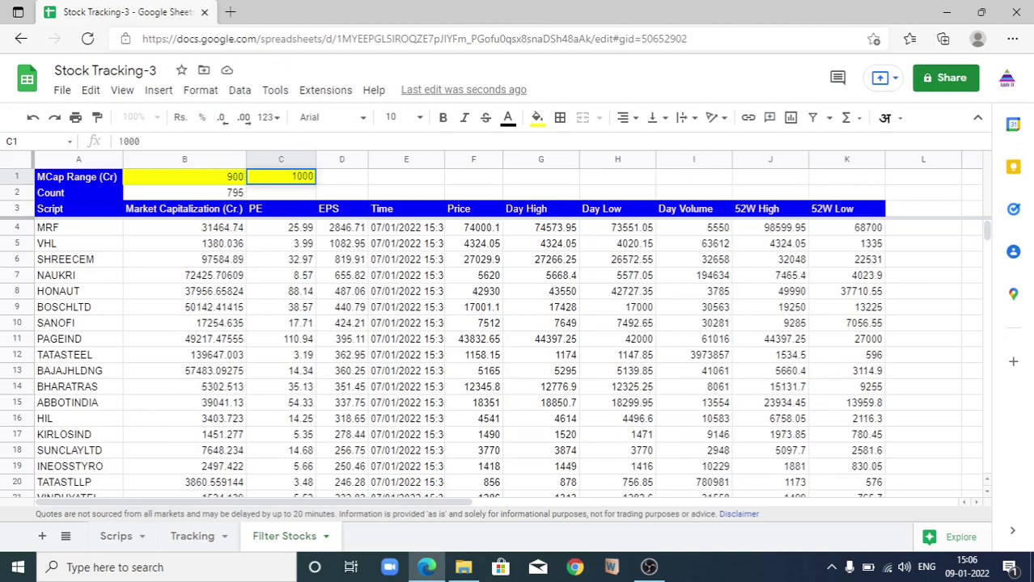
key("Return")
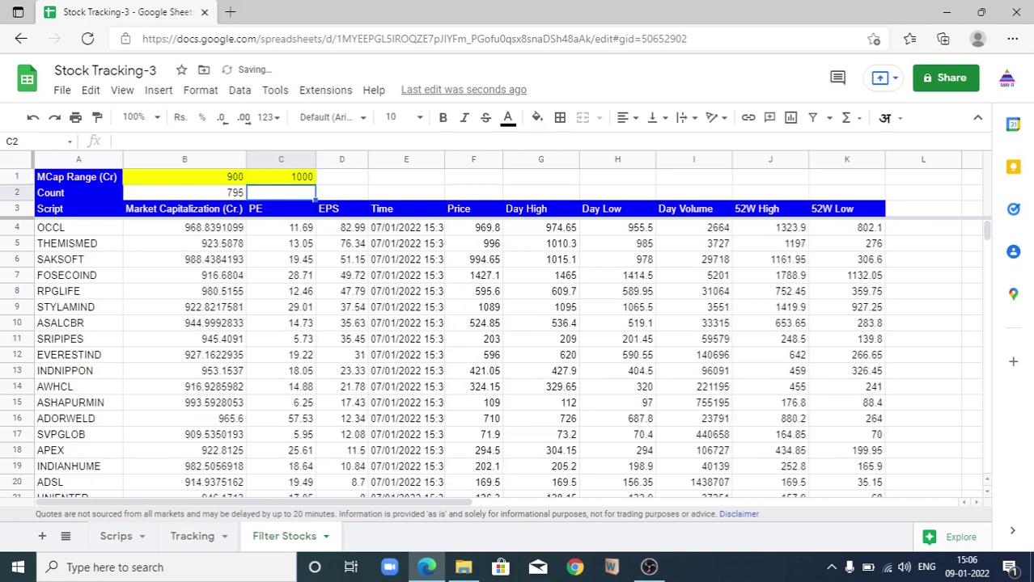
Inspect the Count formula in B2 and the QUERY formula in A3, from its Tracking range to its last argument
left_click(185, 193)
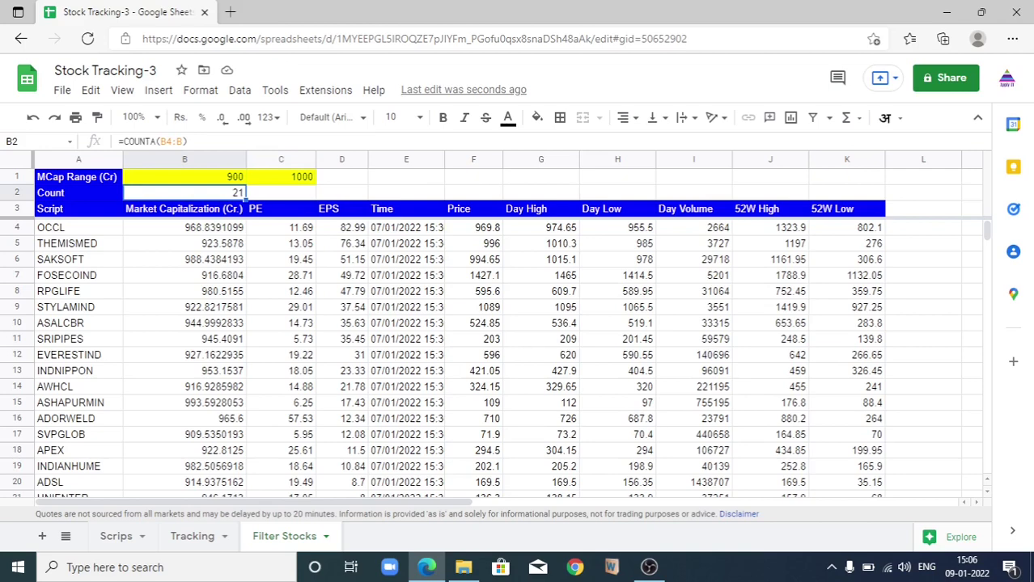
left_click(184, 176)
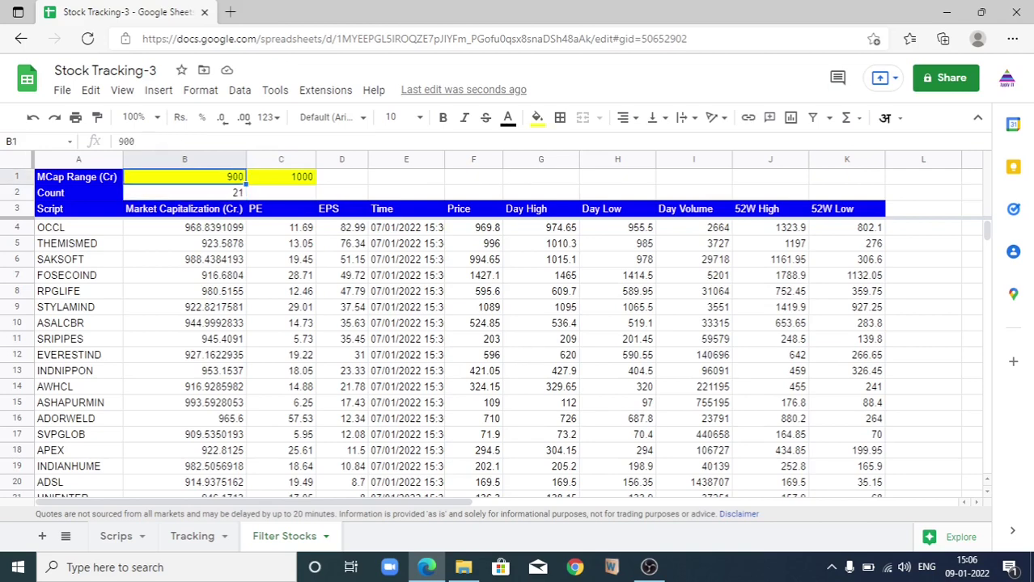
left_click(78, 209)
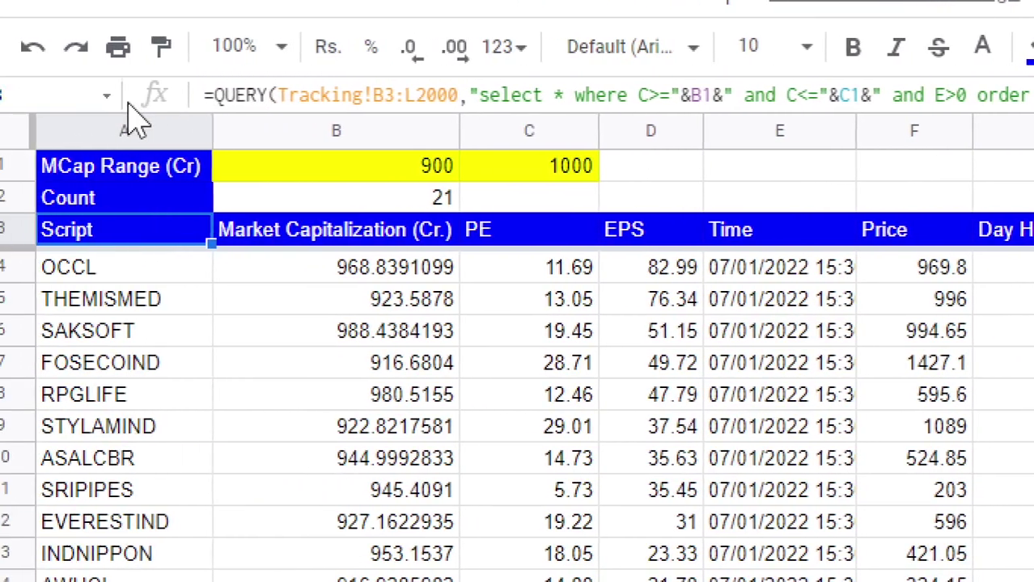
left_click(311, 97)
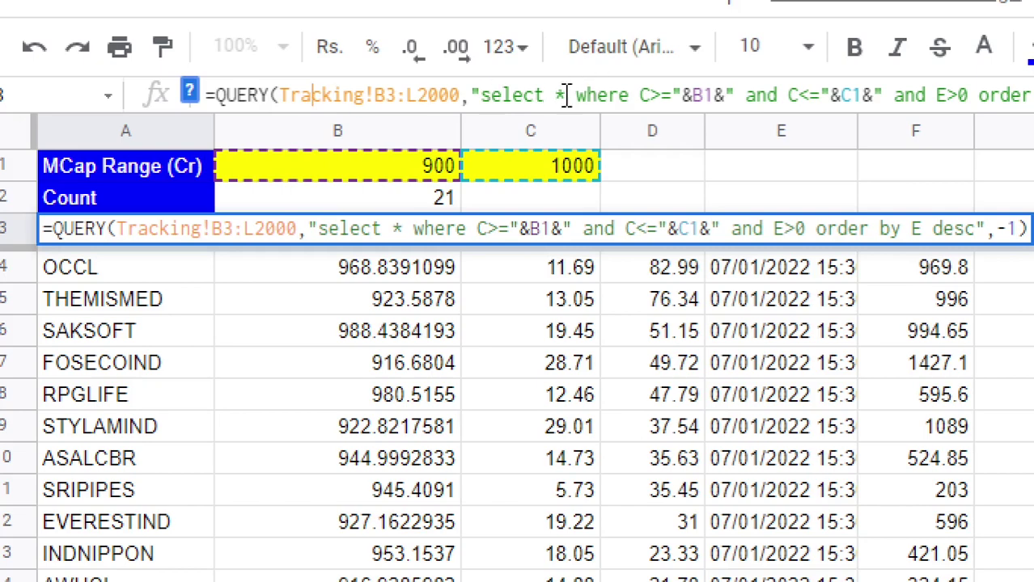
left_click(525, 97)
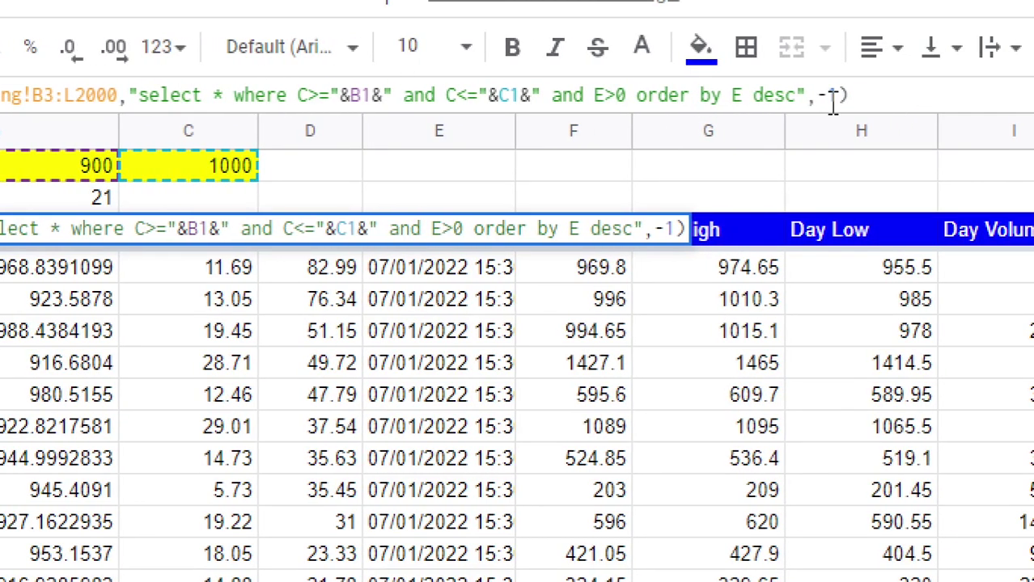
left_click(829, 95)
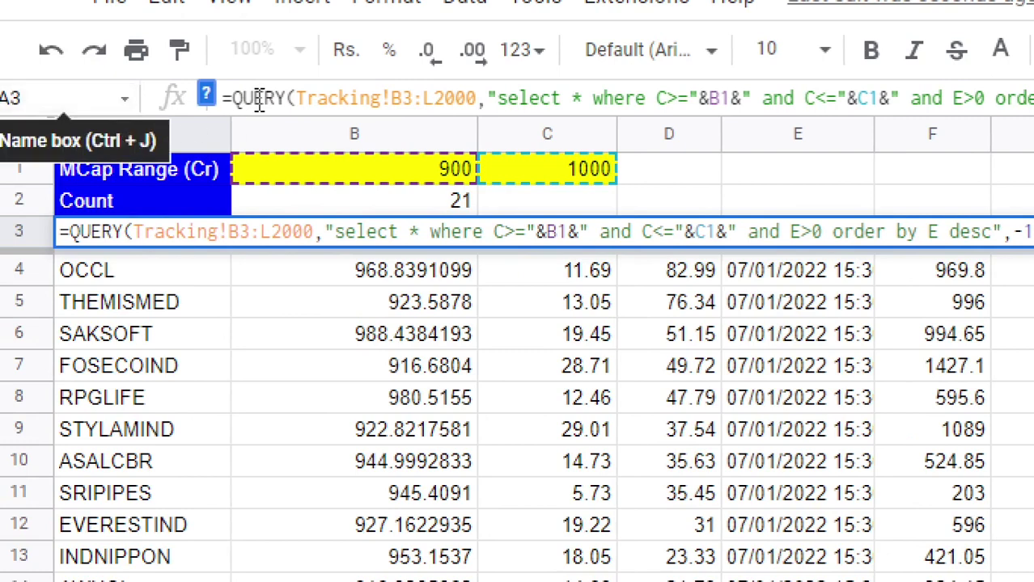
left_click(299, 98)
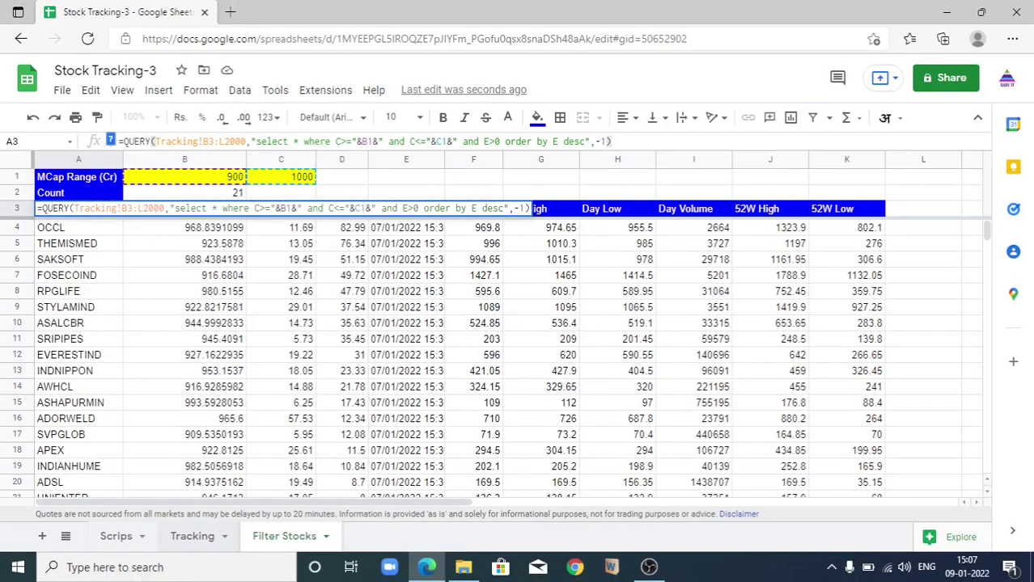
Trace the query's source range on the Tracking sheet from headers B3 to L3 down past the last symbol, and return to Filter Stocks
left_click(191, 537)
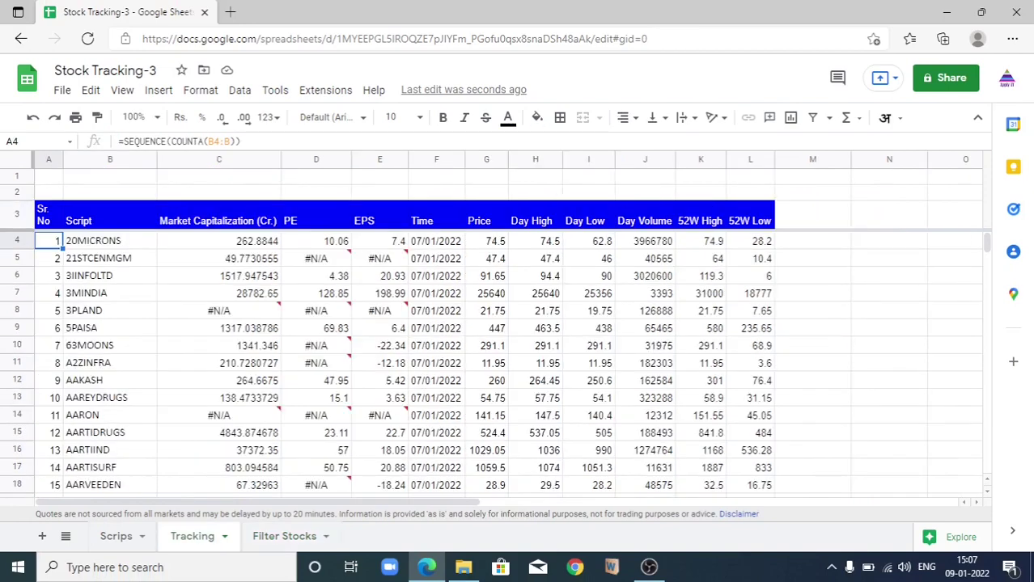
left_click(111, 241)
left_click(110, 216)
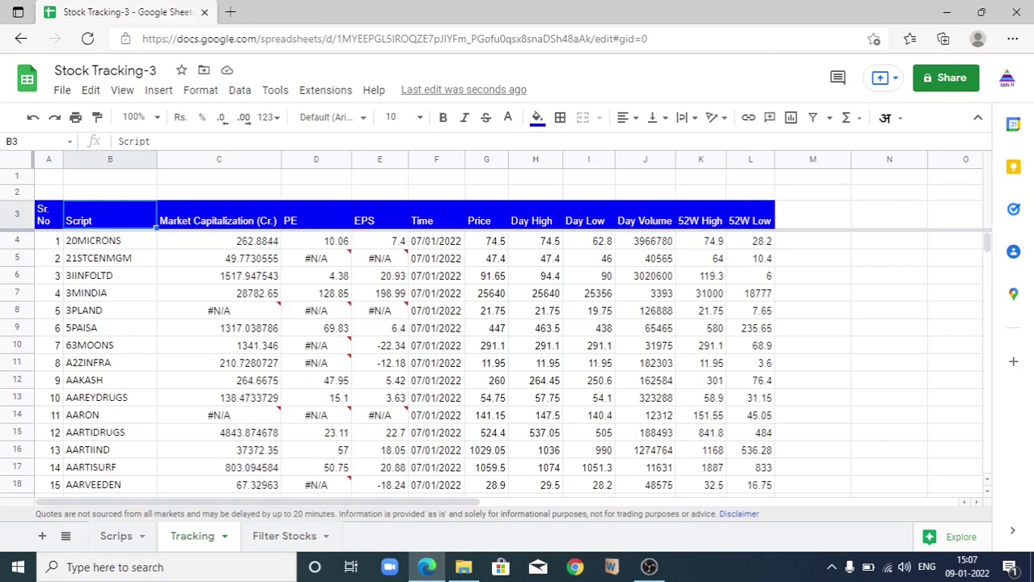
key("ctrl+Right")
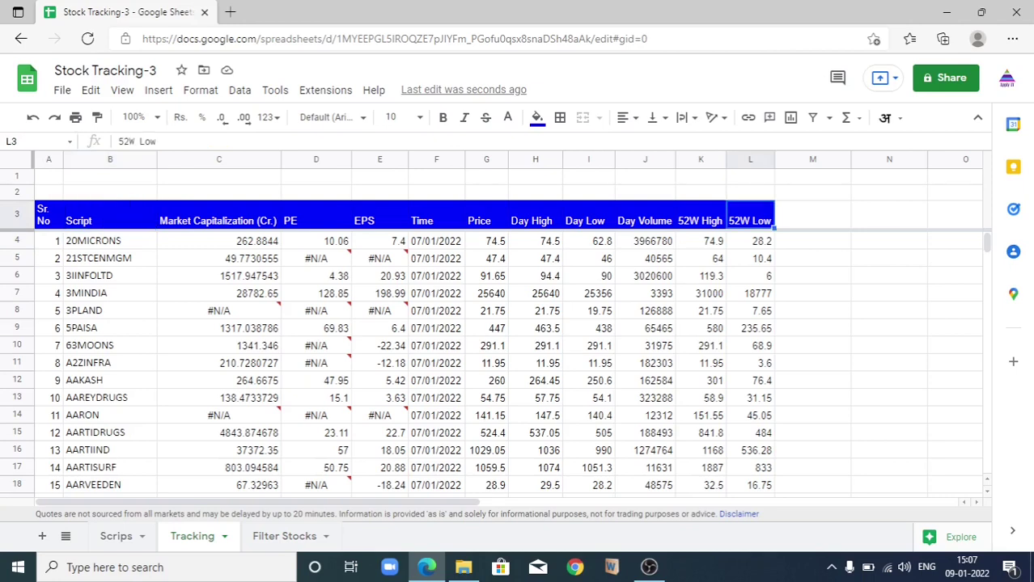
left_click(110, 241)
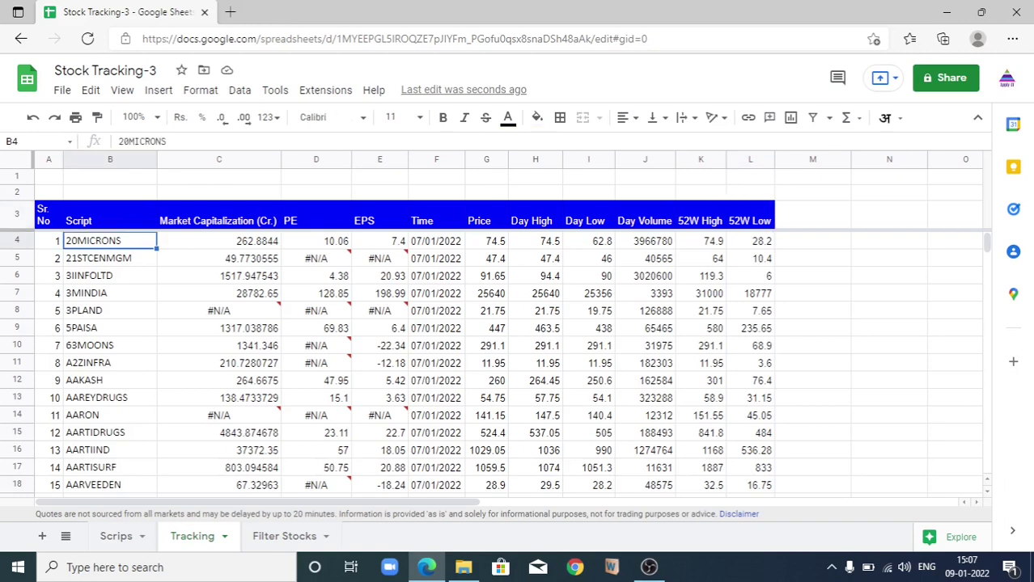
key("ctrl+Down")
key("Down")
key("Down")
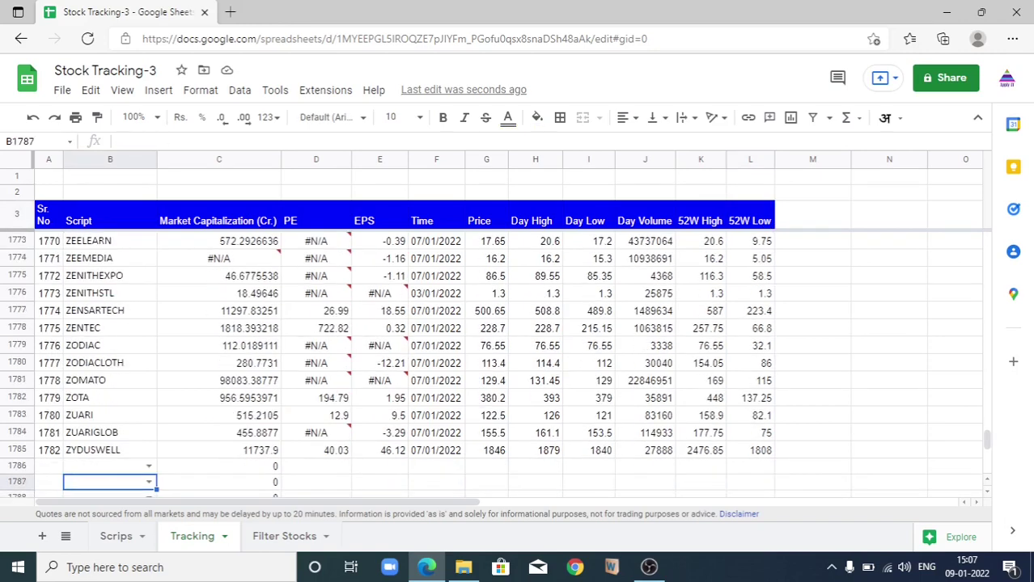
key("ctrl+shift+Page_Down")
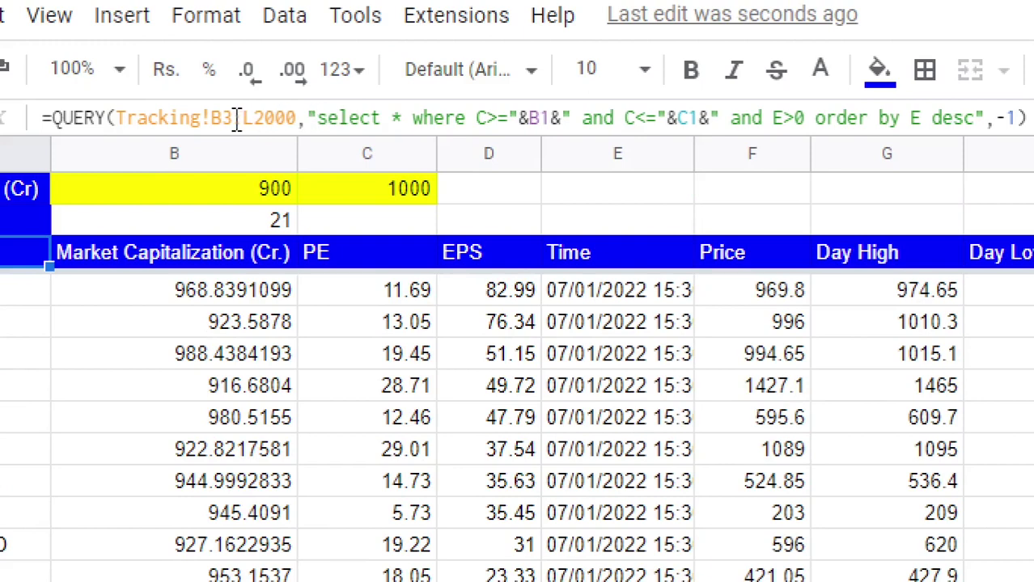
Go through the select part of the QUERY formula in A3 up to the asterisk
left_click(320, 129)
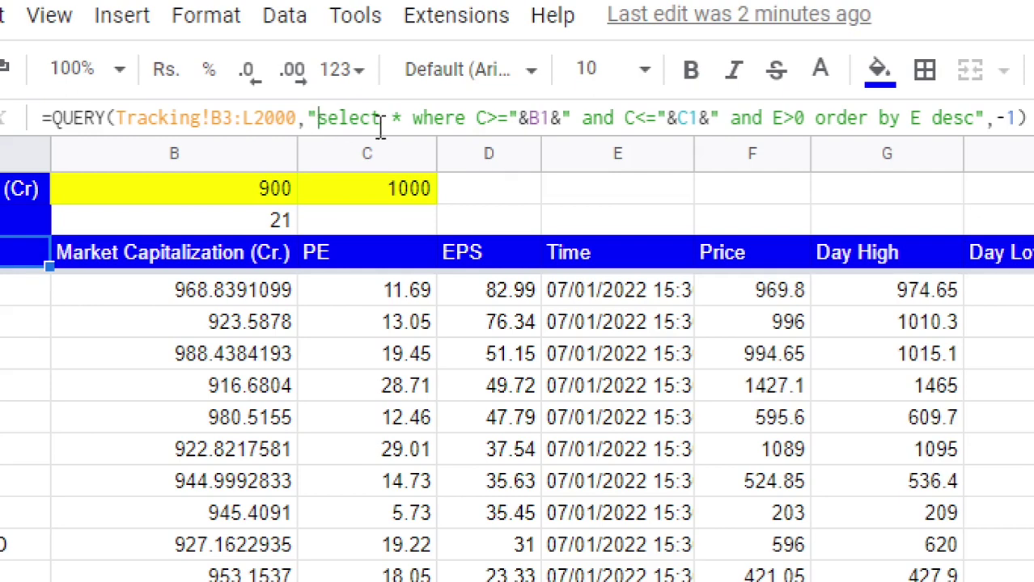
key("Right")
key("Right")
key("Right")
key("Right")
key("Right")
key("Right")
key("Right")
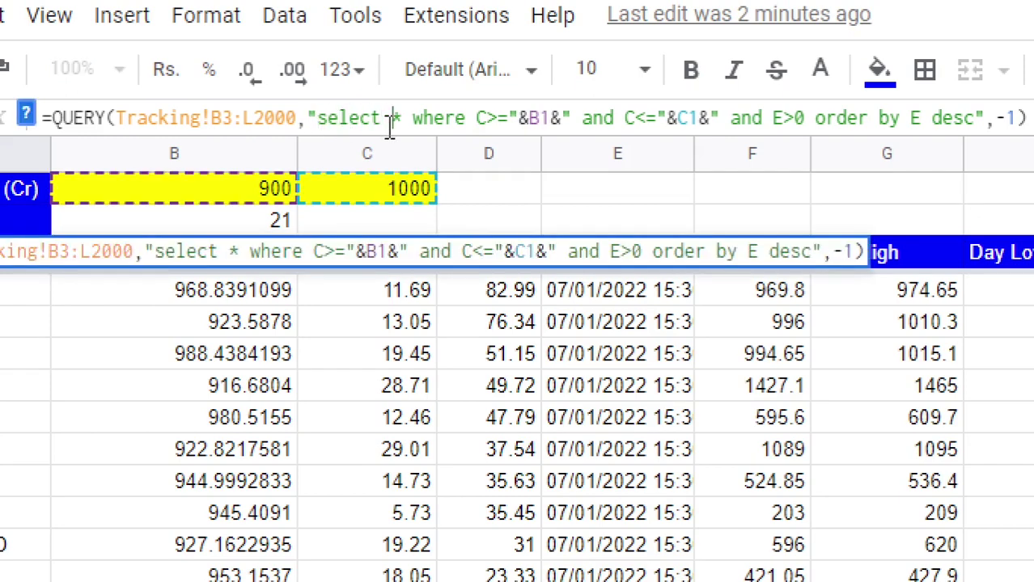
Highlight the where keyword in the QUERY formula, review the rest through the closing bracket, and leave the formula
key("Right")
key("Right")
key("Right")
key("Left")
key("shift+Right")
key("shift+Right")
key("shift+Right")
key("shift+Right")
key("shift+Right")
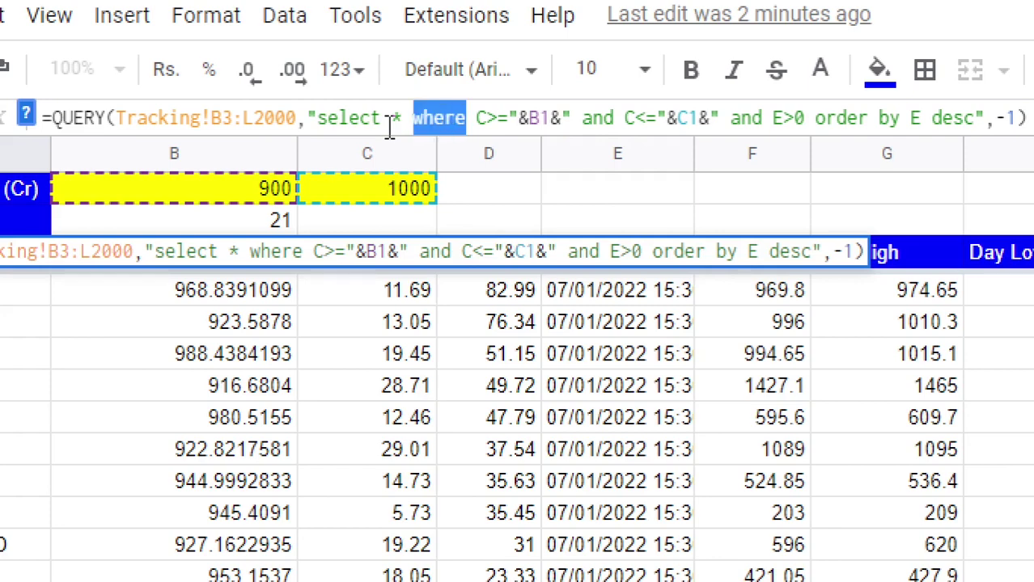
key("Right")
key("Right")
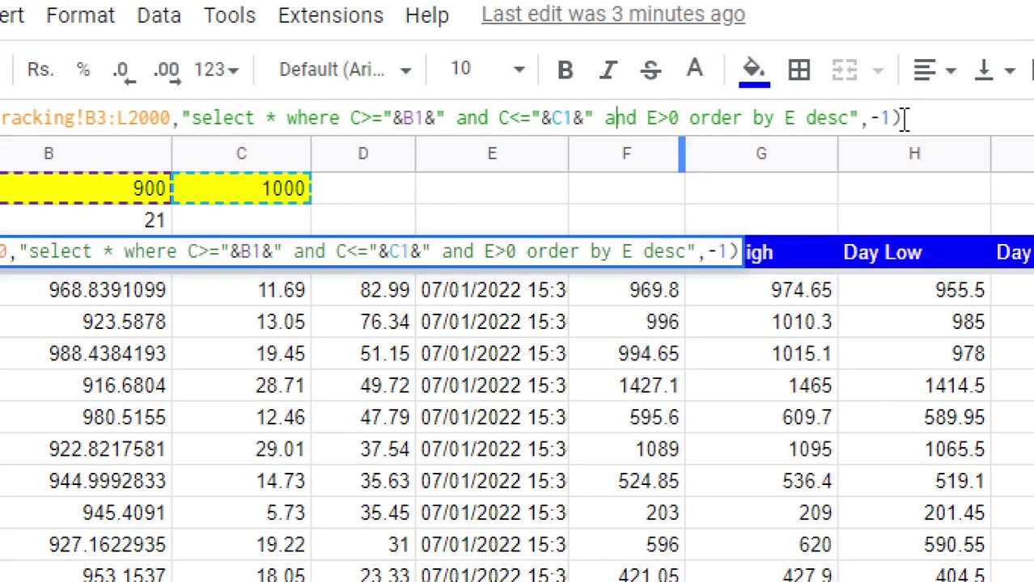
left_click(904, 118)
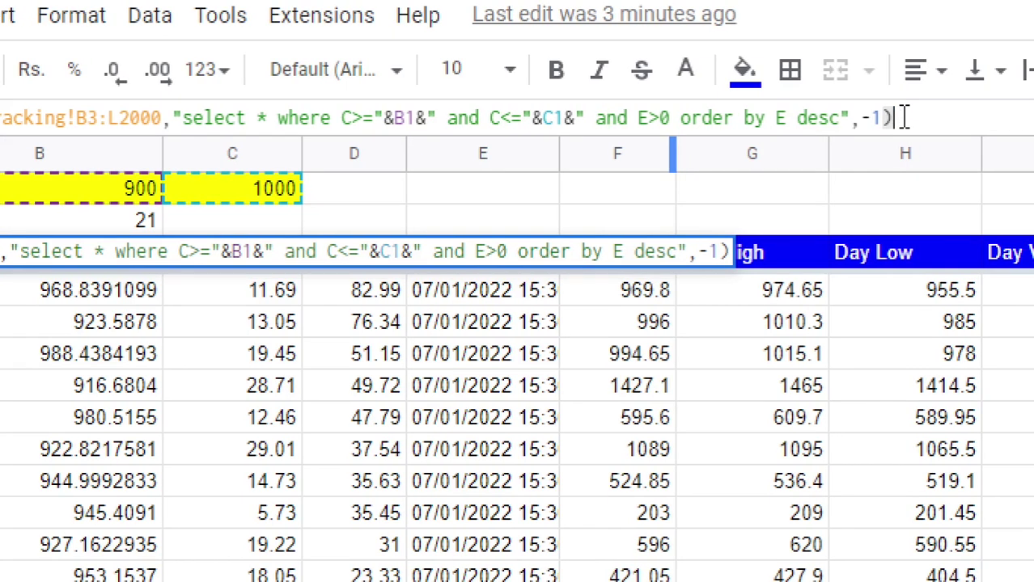
key("Return")
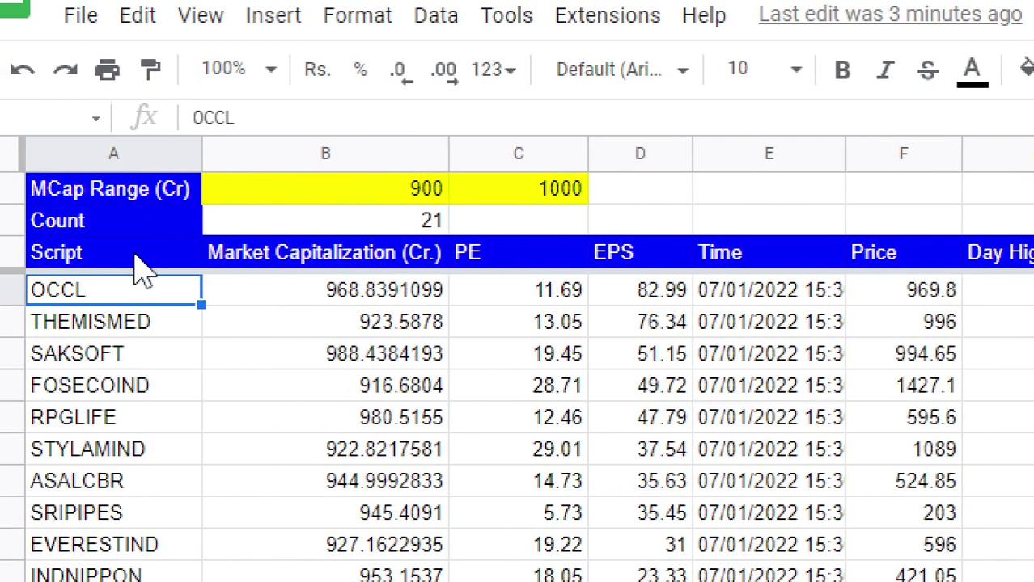
Change the EPS condition in the A3 QUERY formula to E<0 and reselect A3 to review it
left_click(141, 263)
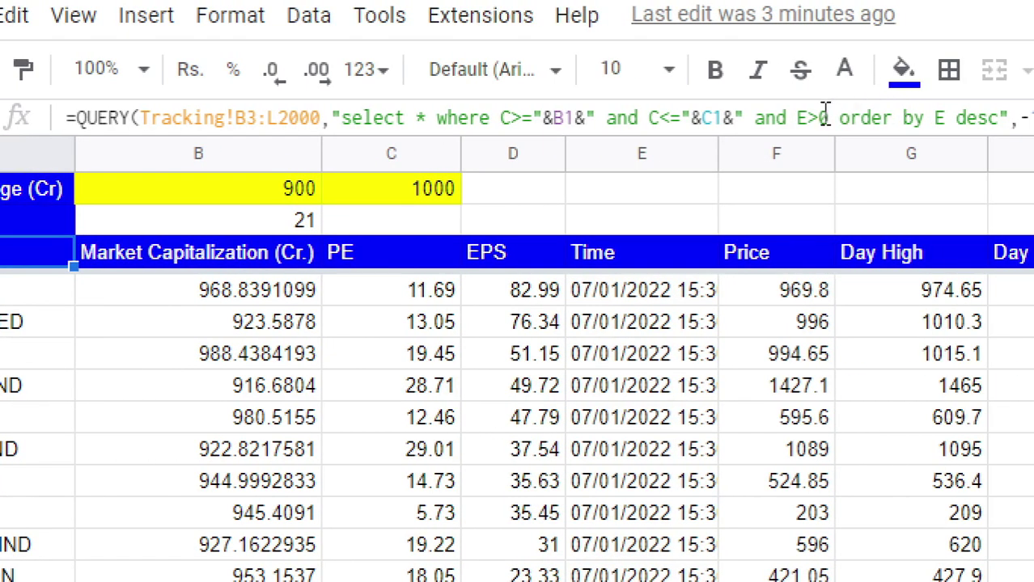
left_click(809, 118)
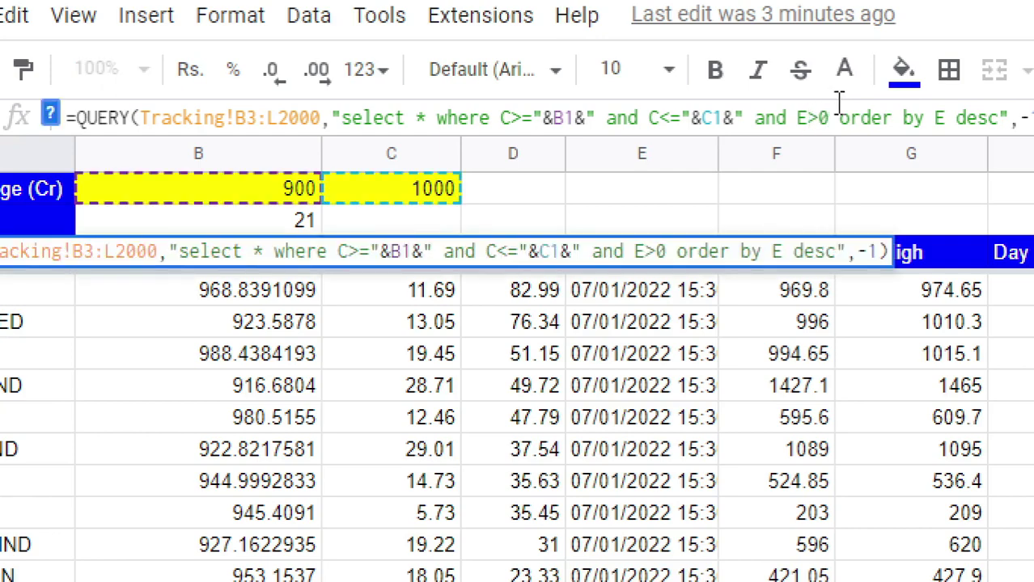
key("shift+Right")
type("<")
key("End")
key("Return")
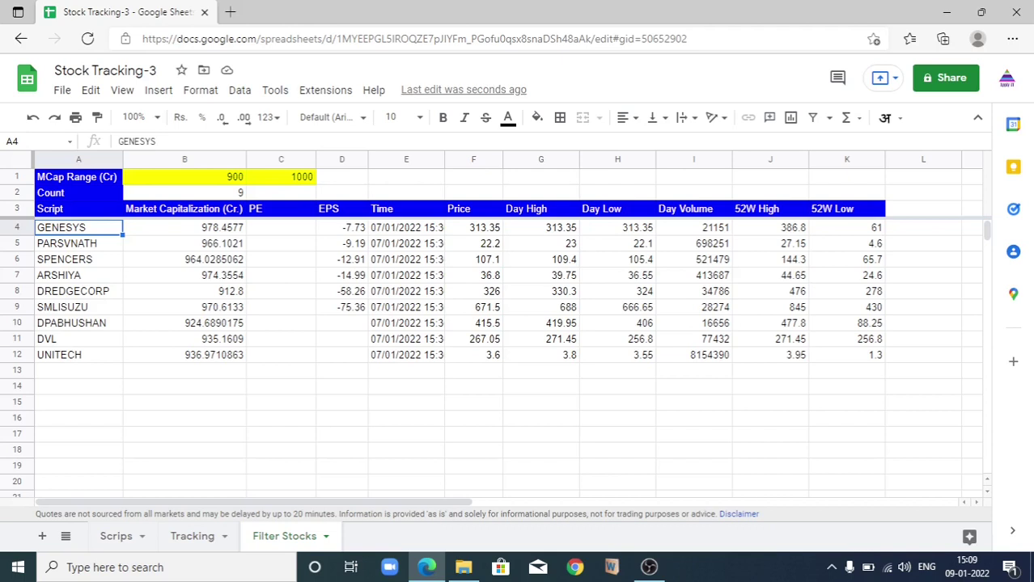
left_click(79, 208)
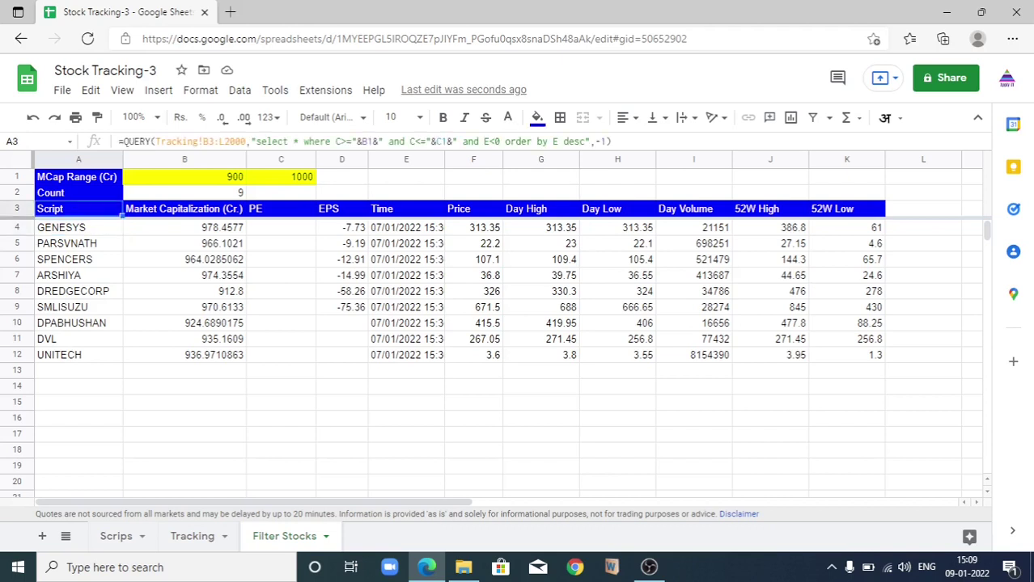
Set the lower market-capitalization limit in B1 to 100000
left_click(185, 177)
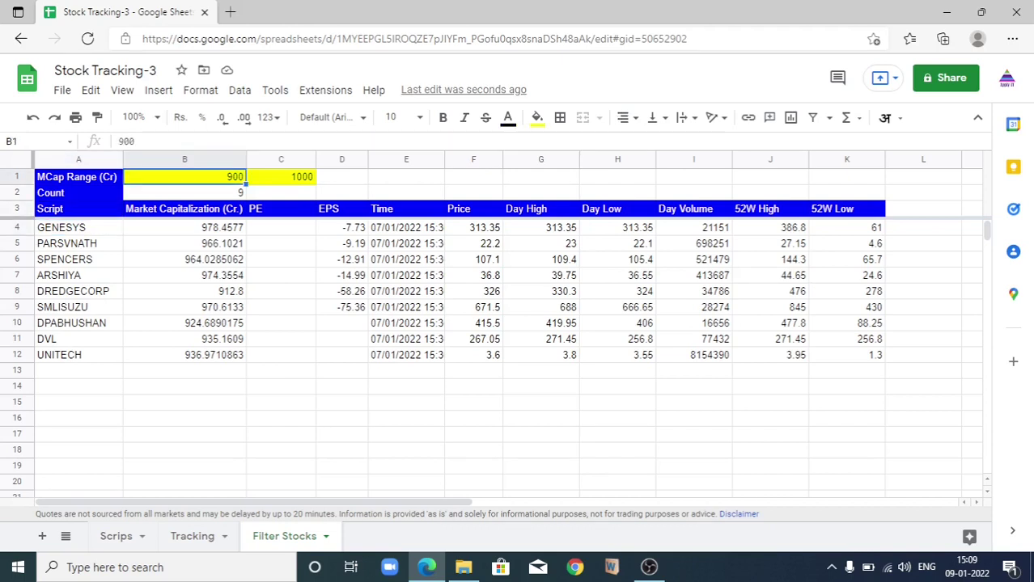
key("F2")
key("ctrl+a")
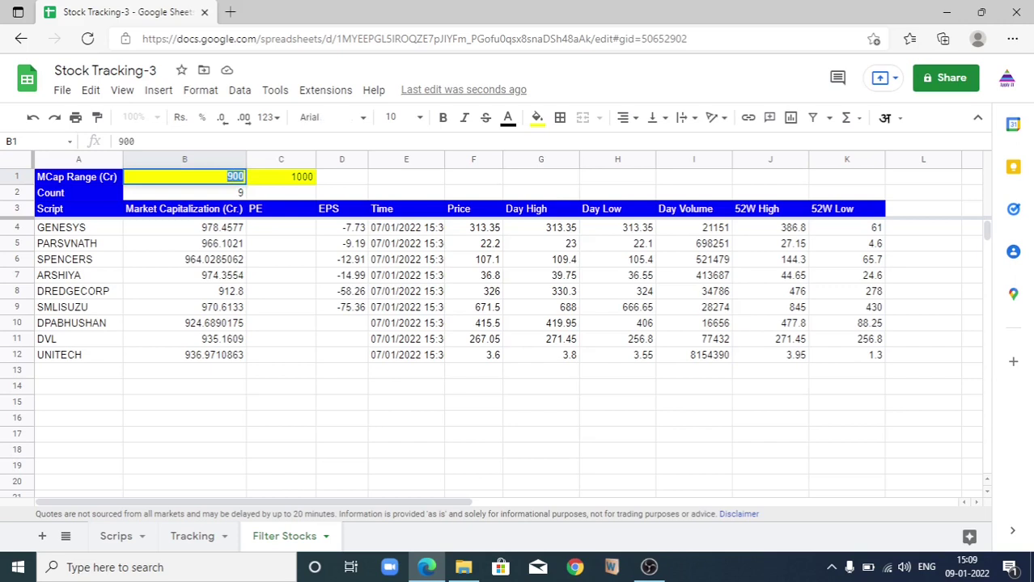
type("100000")
key("Return")
Set the upper market-capitalization limit in C1 to 200000 and recheck that cell
key("Up")
key("Right")
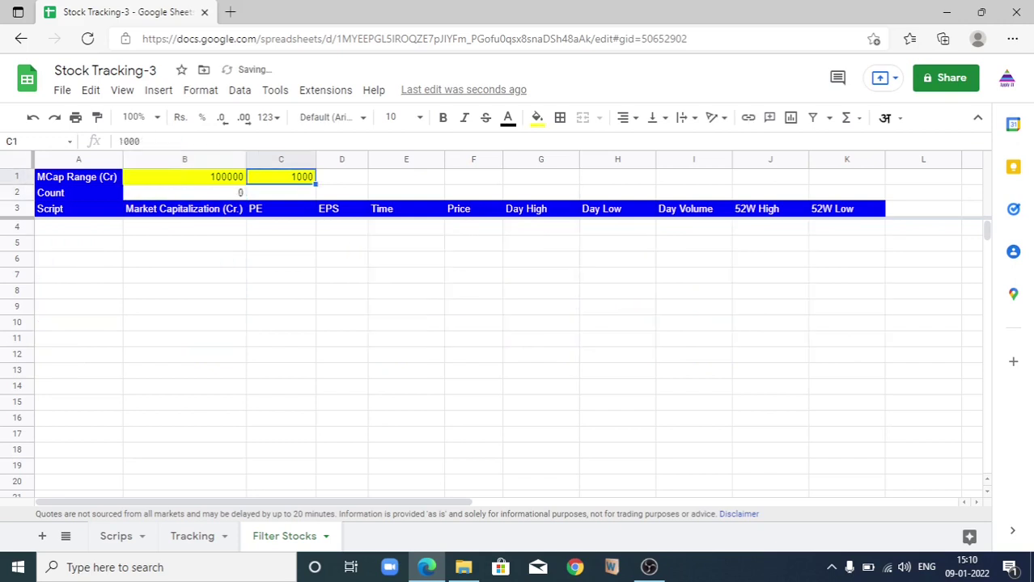
key("F2")
key("Left")
key("Left")
key("Left")
key("BackSpace")
type("2")
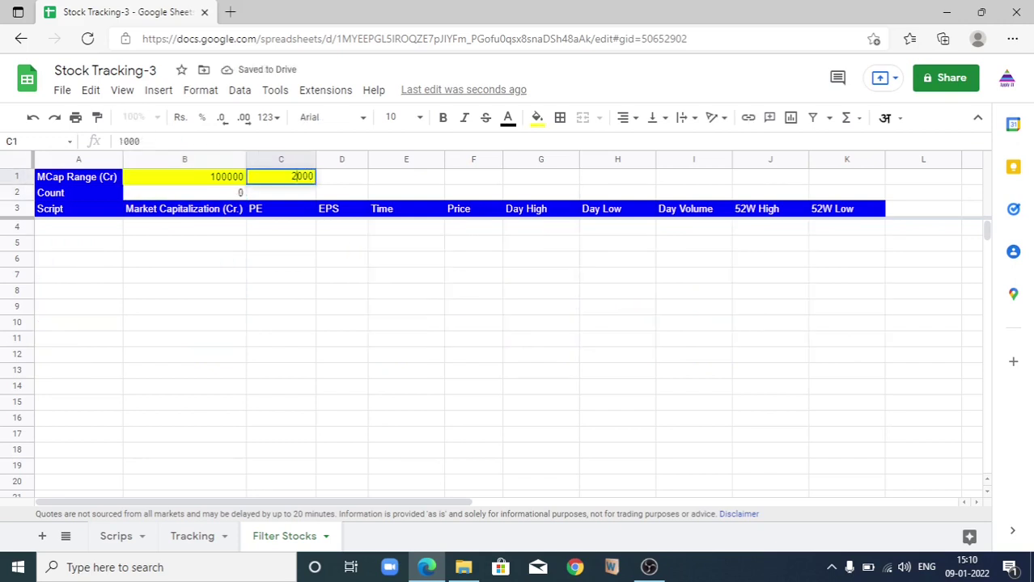
type("00000")
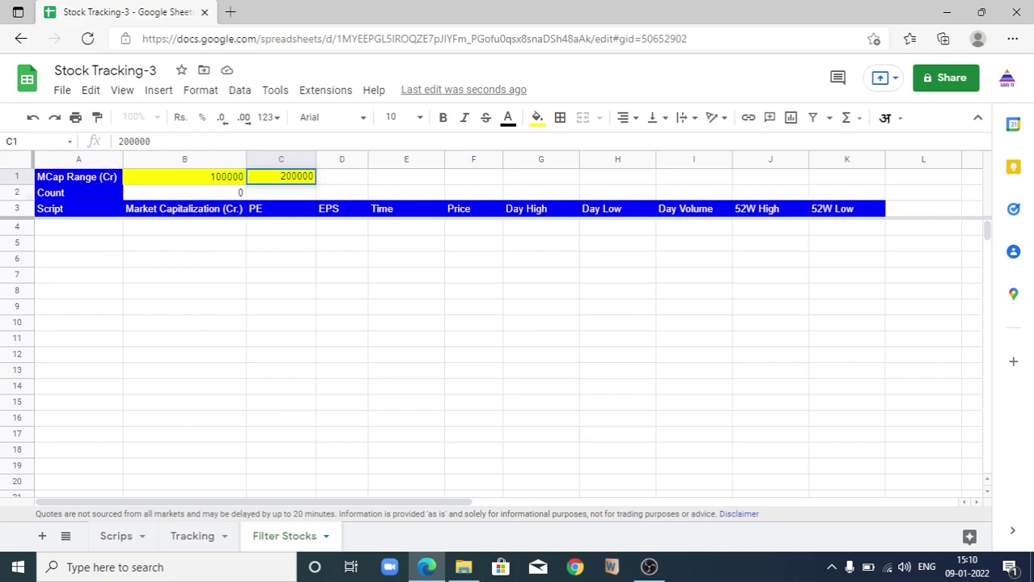
key("Return")
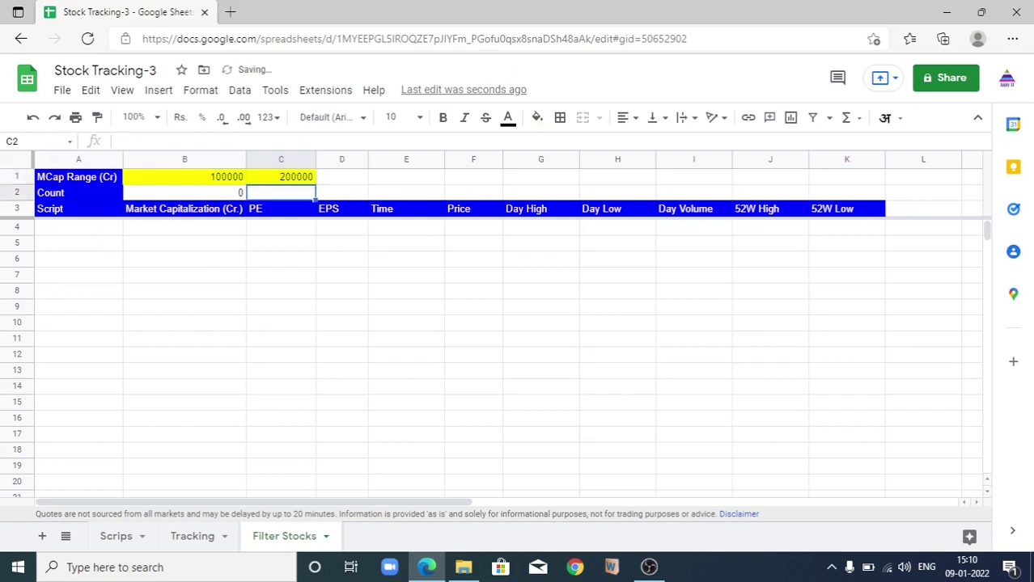
key("Up")
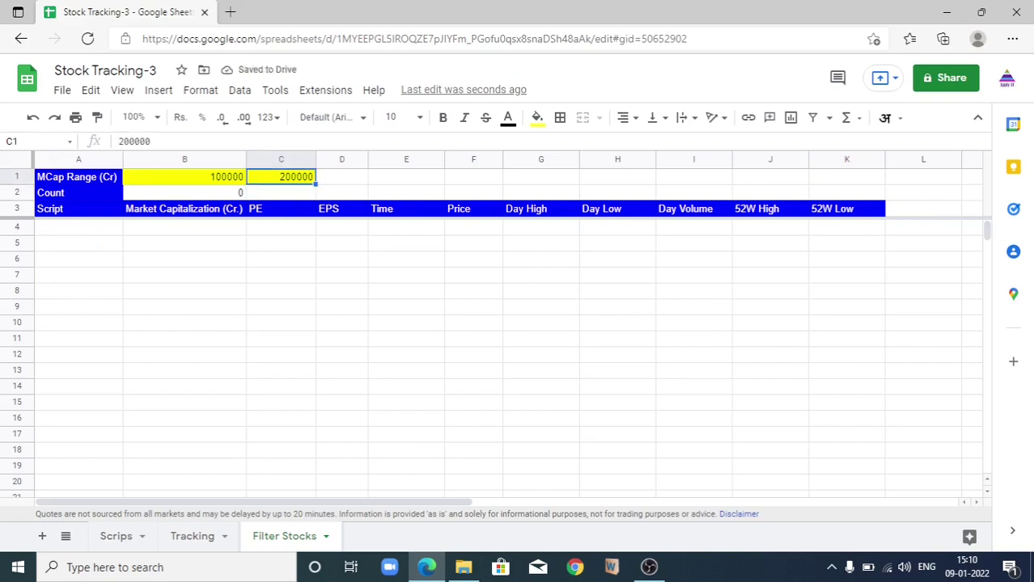
key("F2")
key("Escape")
Change the EPS condition in the A3 QUERY formula to E>0
key("Down")
key("Down")
key("Left")
key("Left")
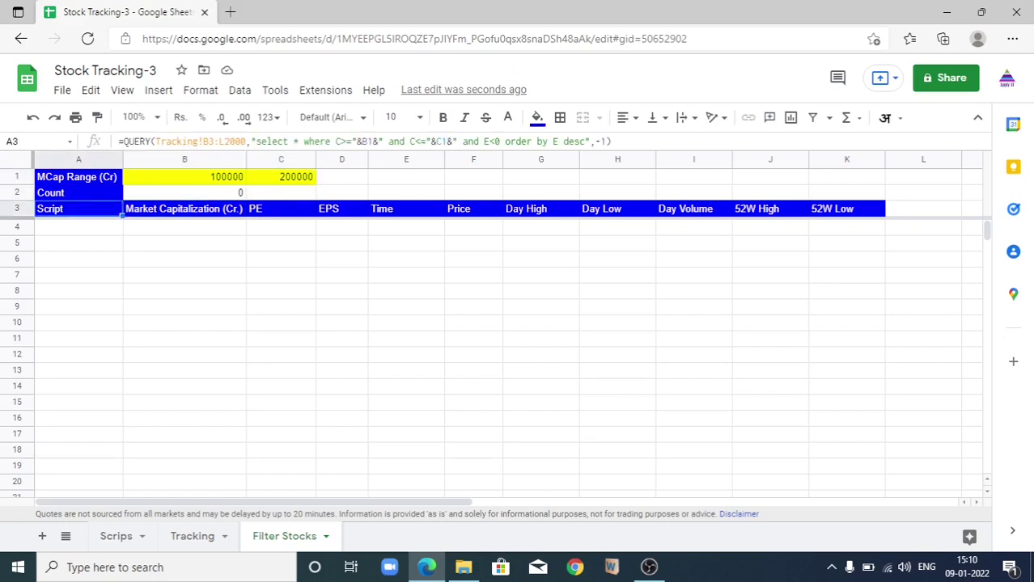
key("F2")
key("Left")
key("Left")
key("Left")
key("Left")
key("Left")
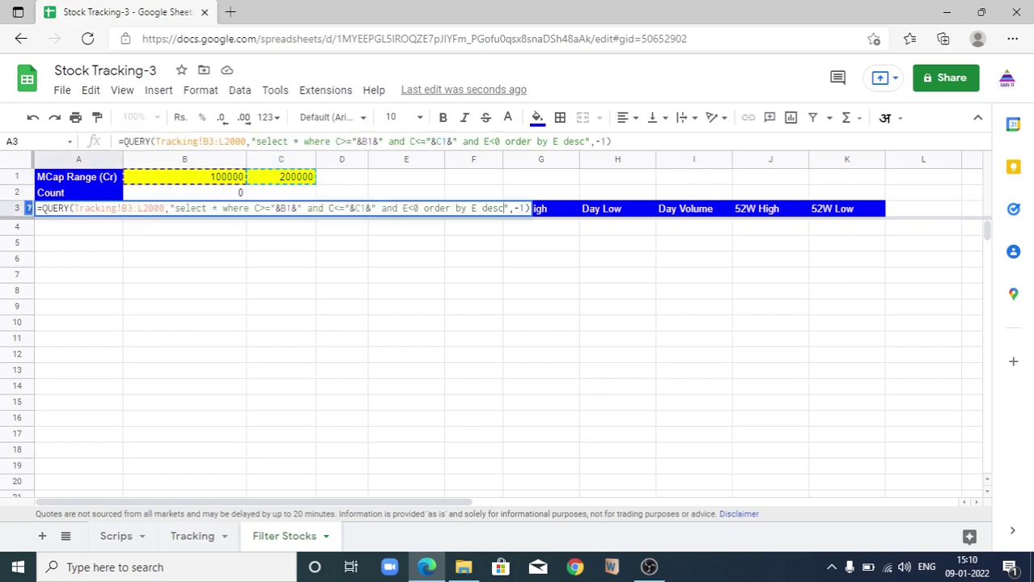
key("ctrl+Left")
key("ctrl+Left")
key("ctrl+Left")
key("ctrl+Left")
key("Left")
key("Left")
key("shift+Left")
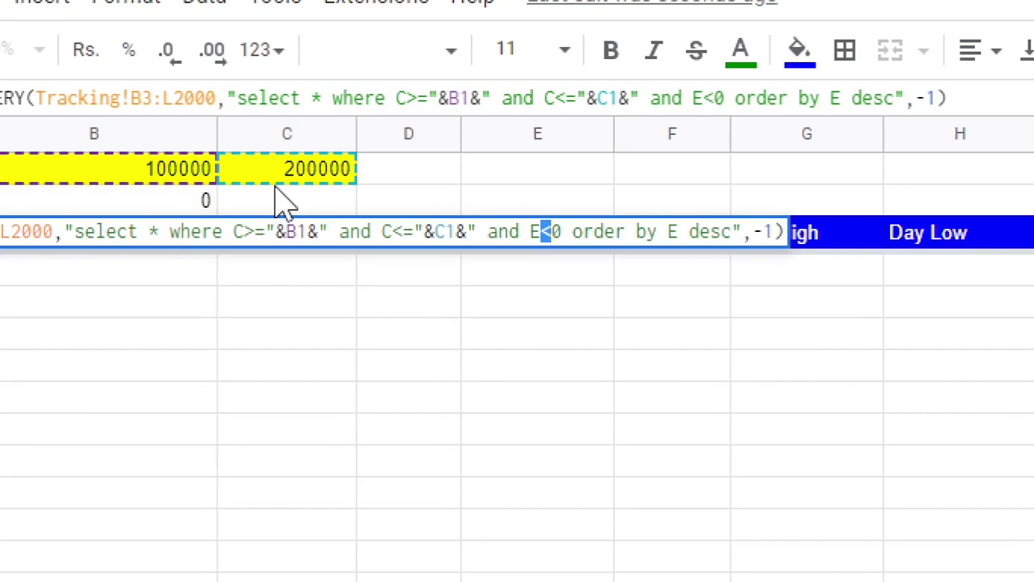
type(">")
key("Return")
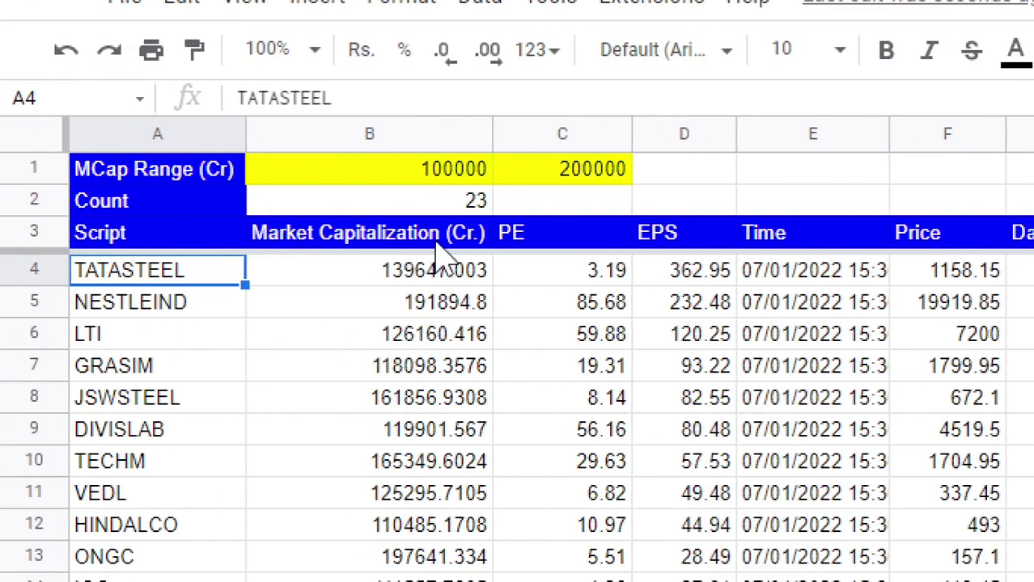
Review the market-capitalization limits in B1 and C1 and the count formula in B2
left_click(442, 181)
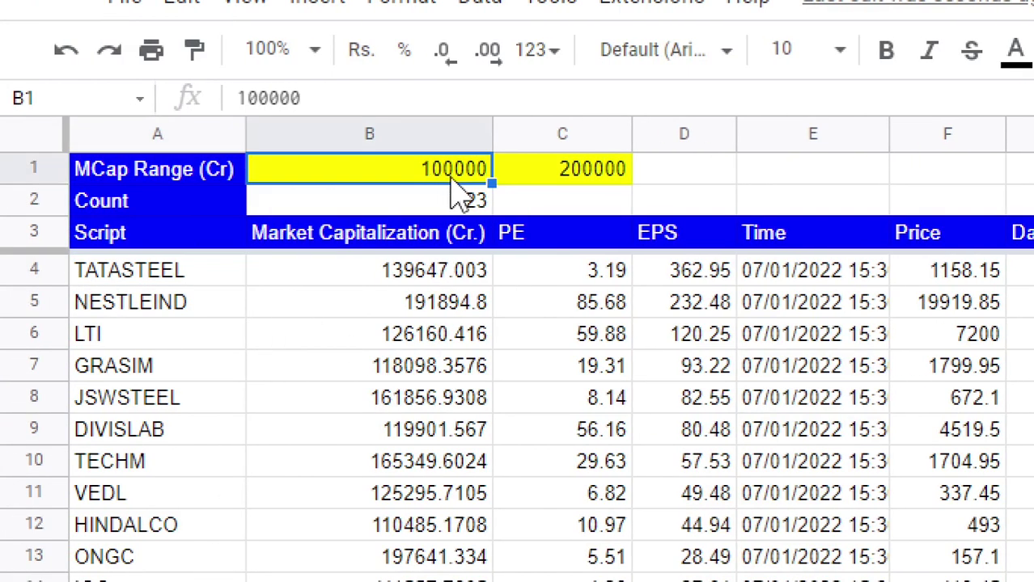
left_click(547, 181)
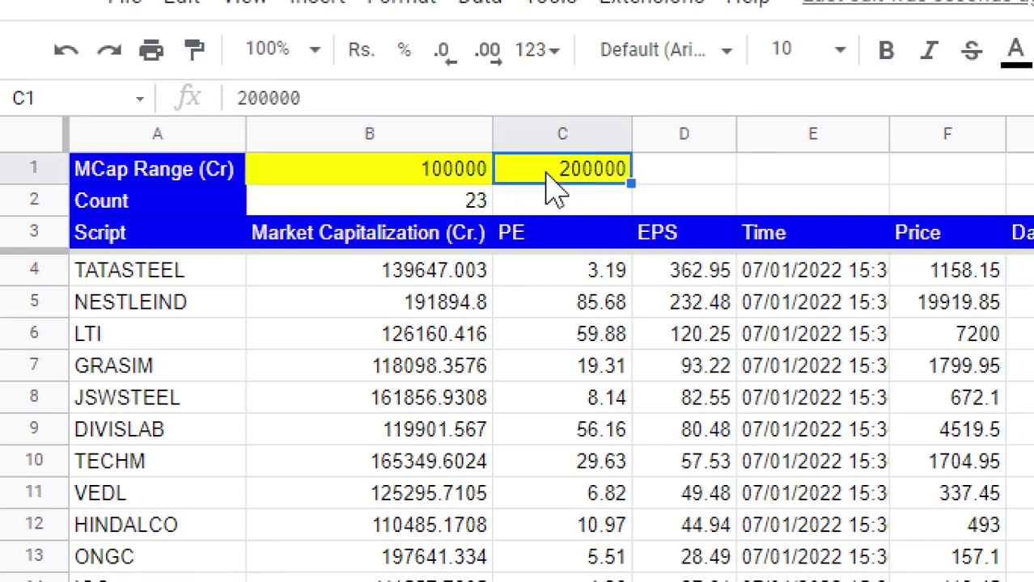
left_click(470, 206)
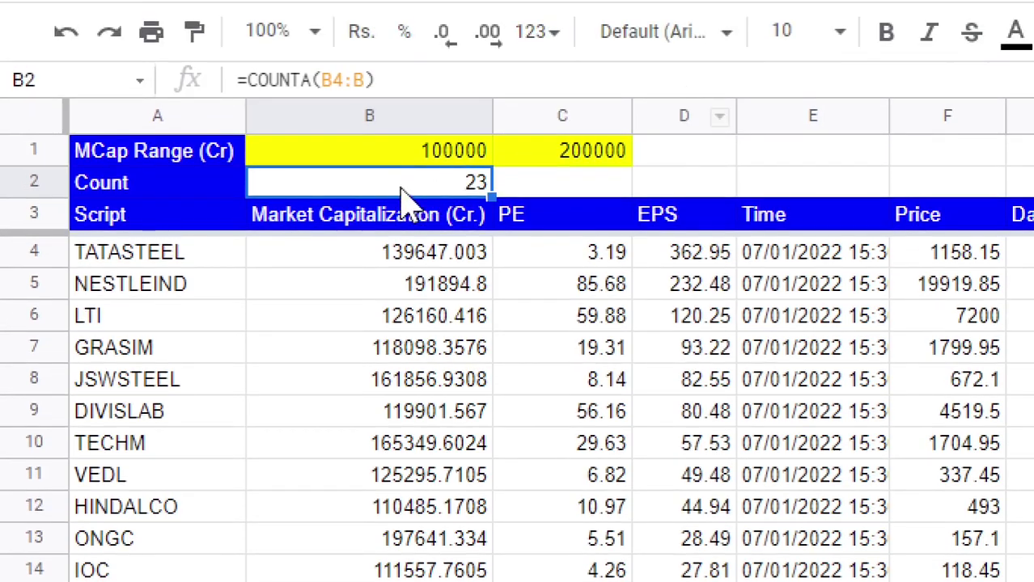
Set the market-capitalization range to 200000 in B1 and 2000000 in C1, and select the count in B2
left_click(407, 152)
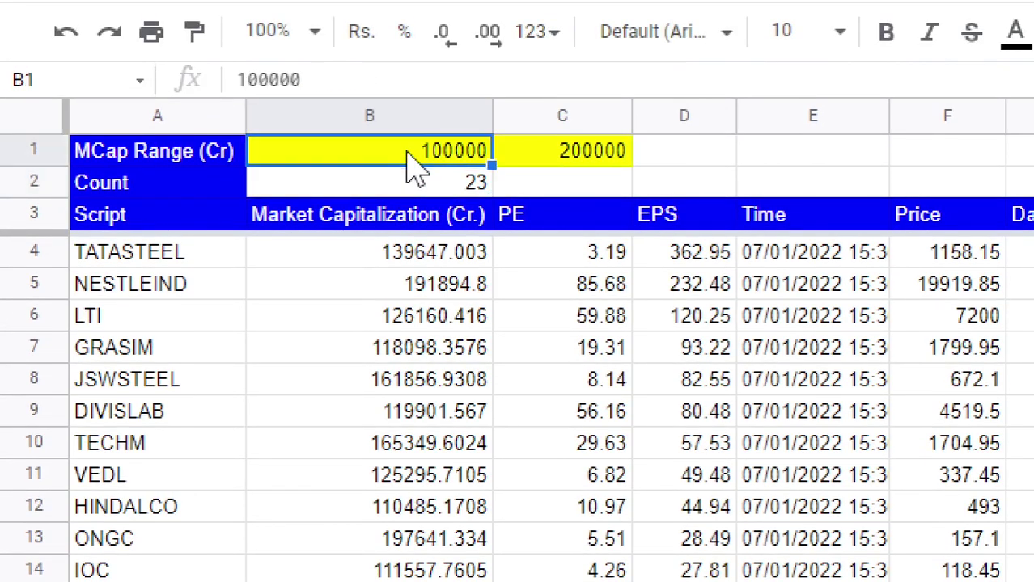
double_click(406, 151)
key("Left")
key("Left")
key("Left")
key("Left")
key("Left")
key("shift+Left")
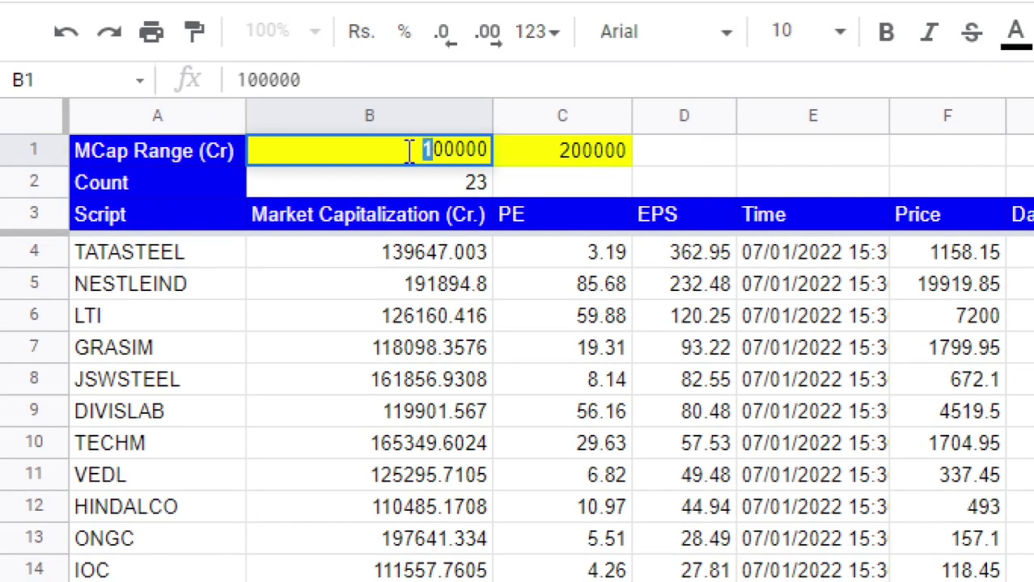
type("2")
key("Tab")
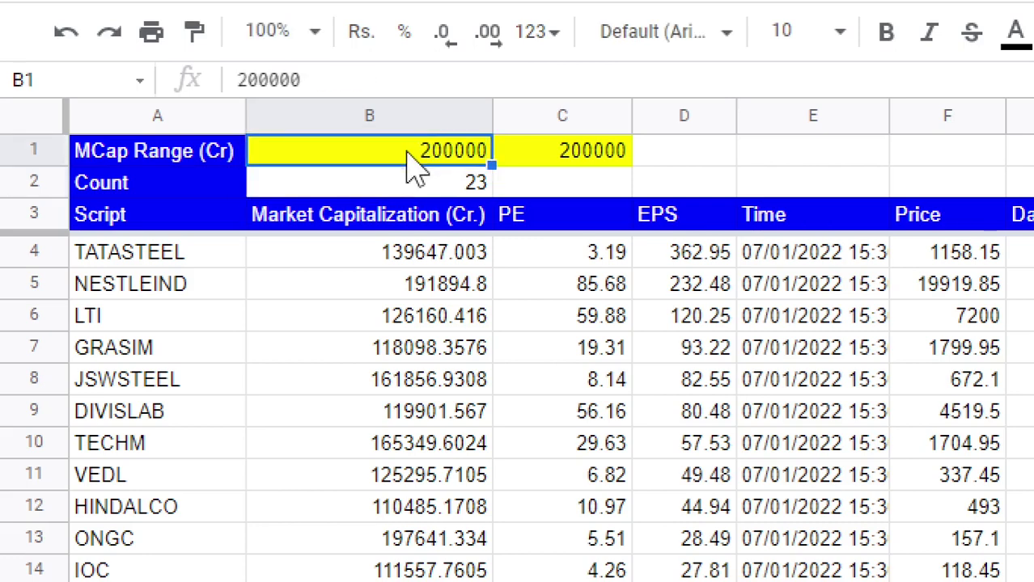
key("Return")
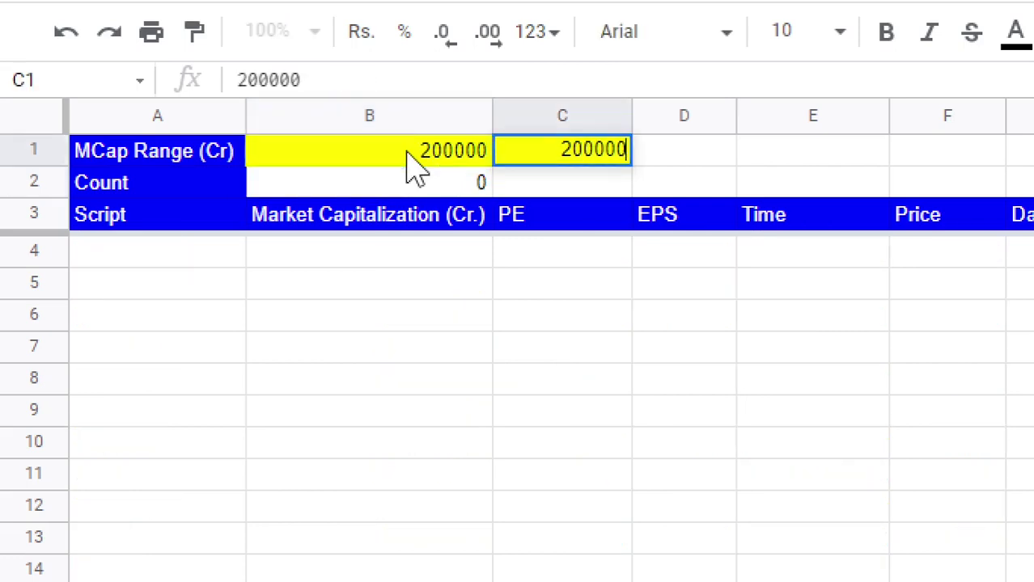
type("0")
key("Return")
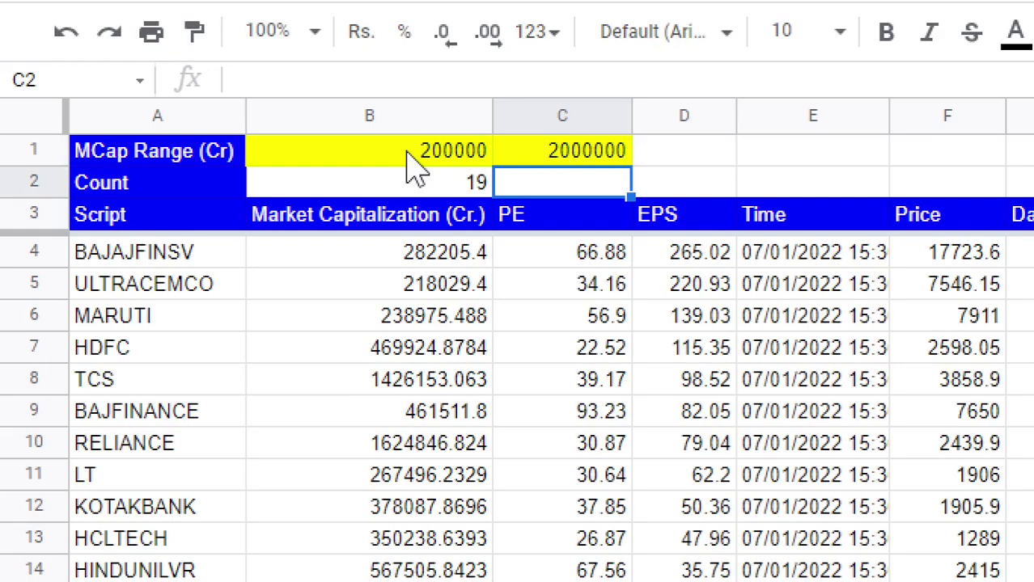
key("Left")
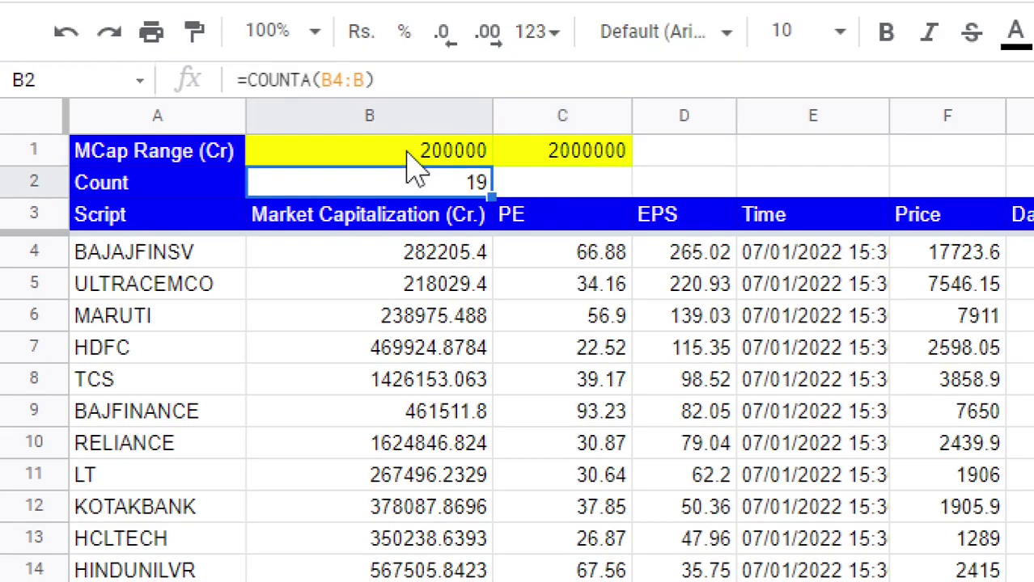
Set the lower market-capitalization limit in B1 to 500000 and select the upper limit in C1
left_click(442, 149)
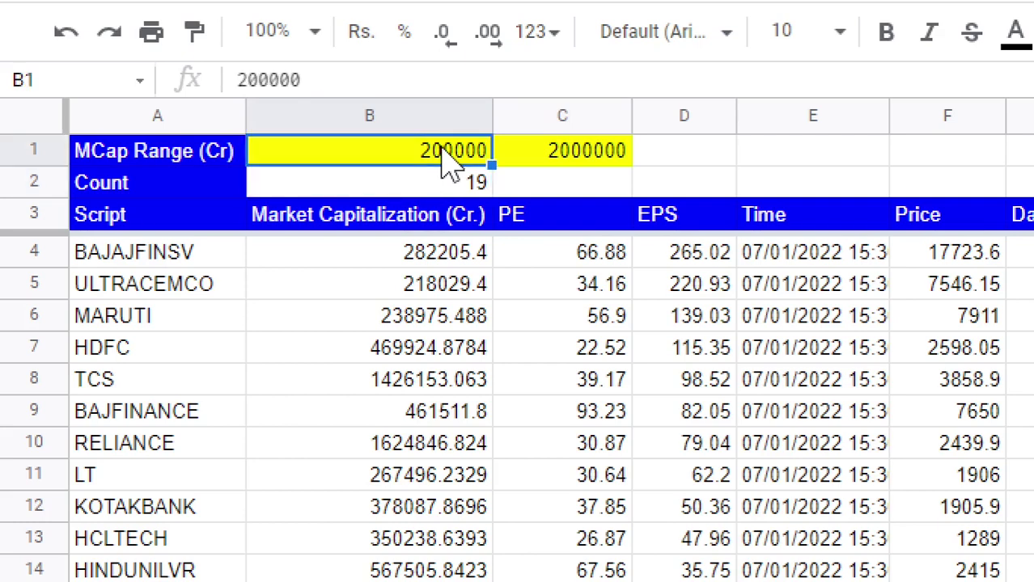
double_click(443, 149)
key("Left")
key("Left")
key("Left")
key("Left")
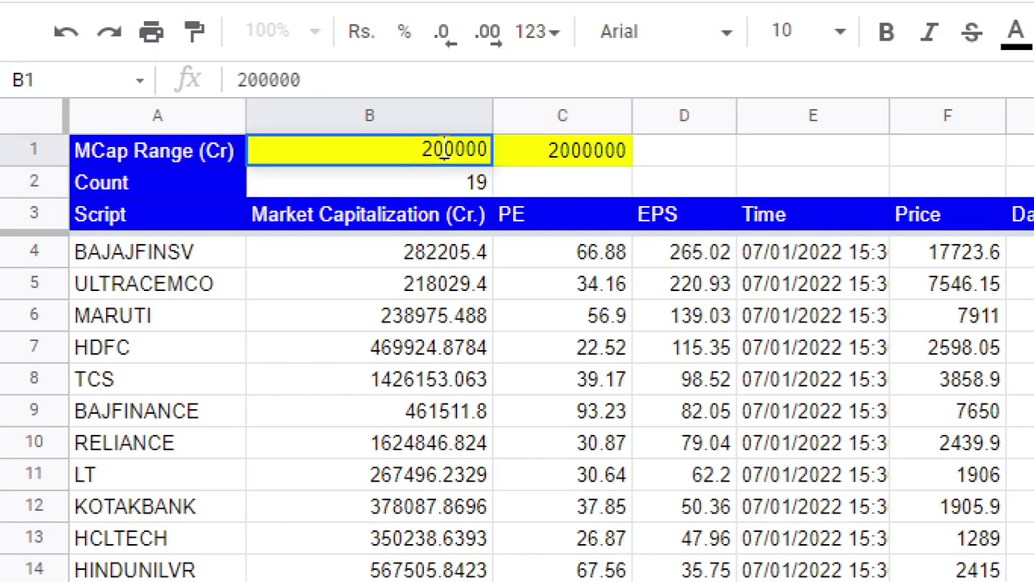
key("Left")
key("shift+Left")
type("5")
key("Return")
key("Up")
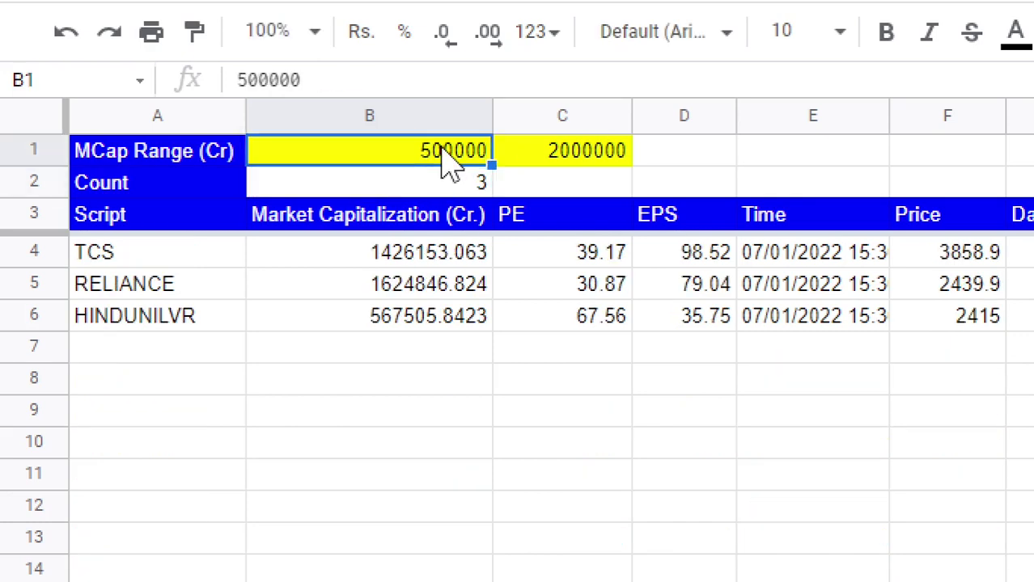
key("Right")
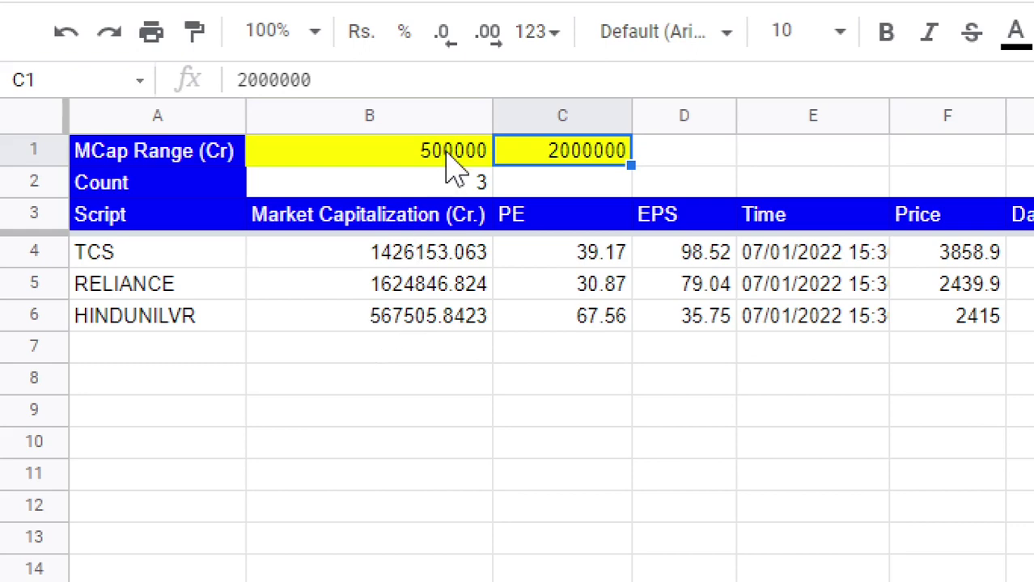
Open the Tracking sheet and go from the end of the stock list to its first script in B4
left_click(159, 218)
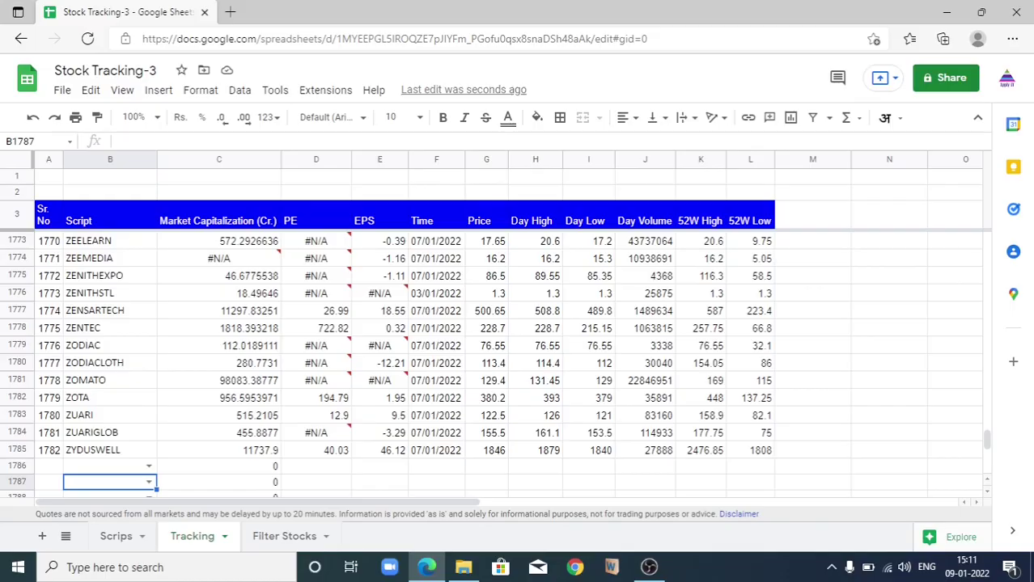
mouse_move(316, 364)
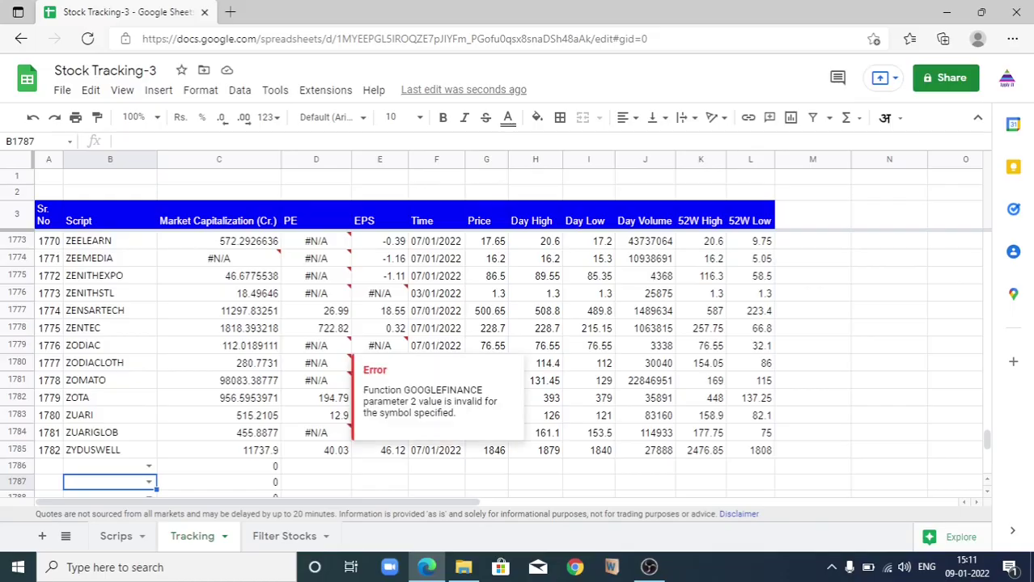
key("ctrl+Up")
key("ctrl+Up")
key("ctrl+Up")
key("Down")
key("Down")
key("Down")
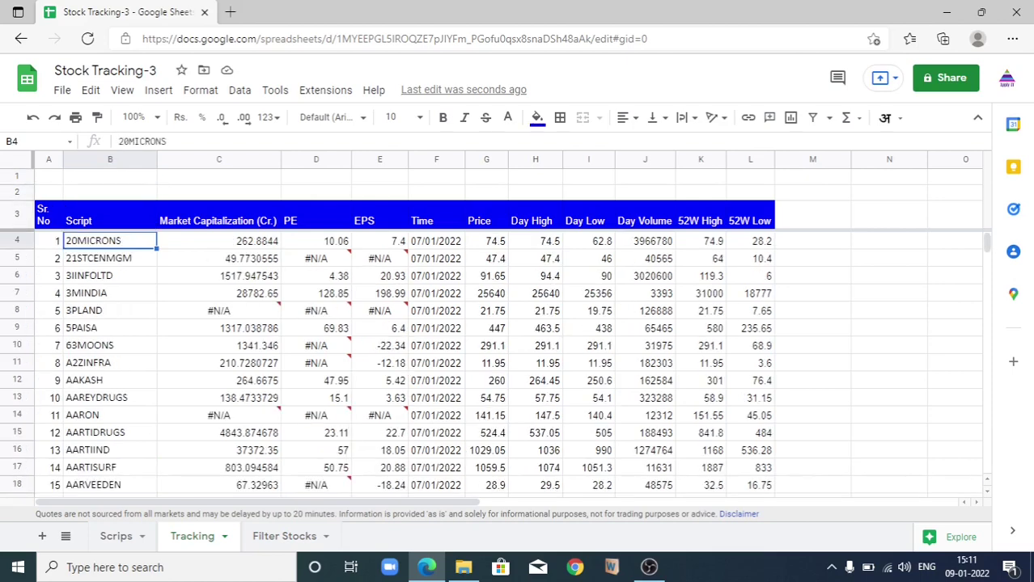
key("Down")
key("Up")
key("Up")
key("Up")
key("Up")
key("Down")
key("Down")
key("Down")
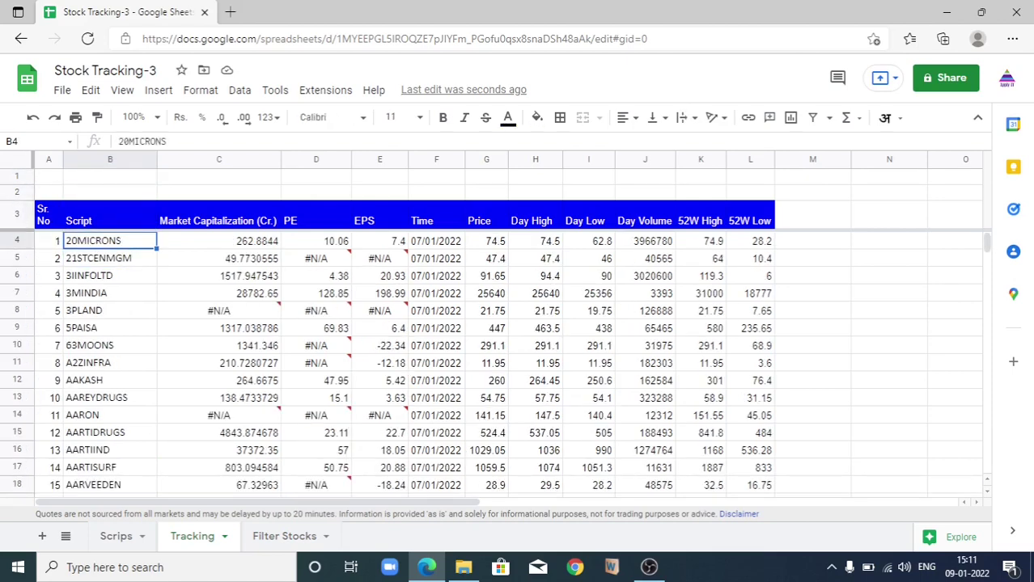